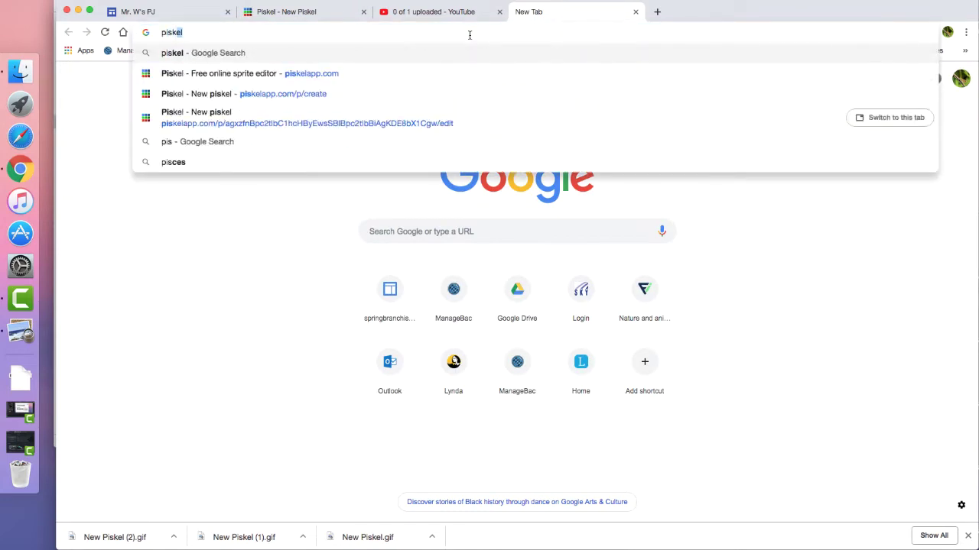
Search the web for piskel and look through the Piskel homepage's example sprites and features, closing the page when done
key("Return")
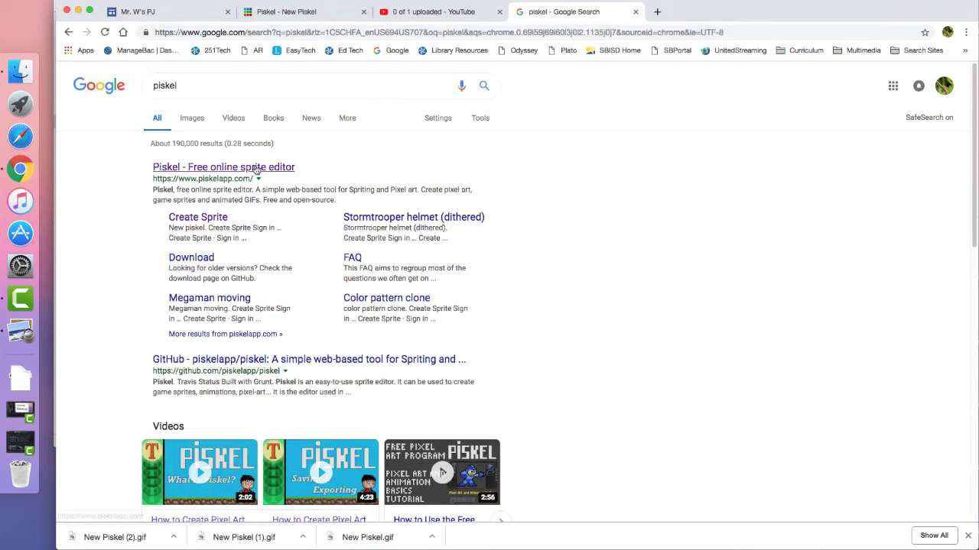
left_click(223, 166)
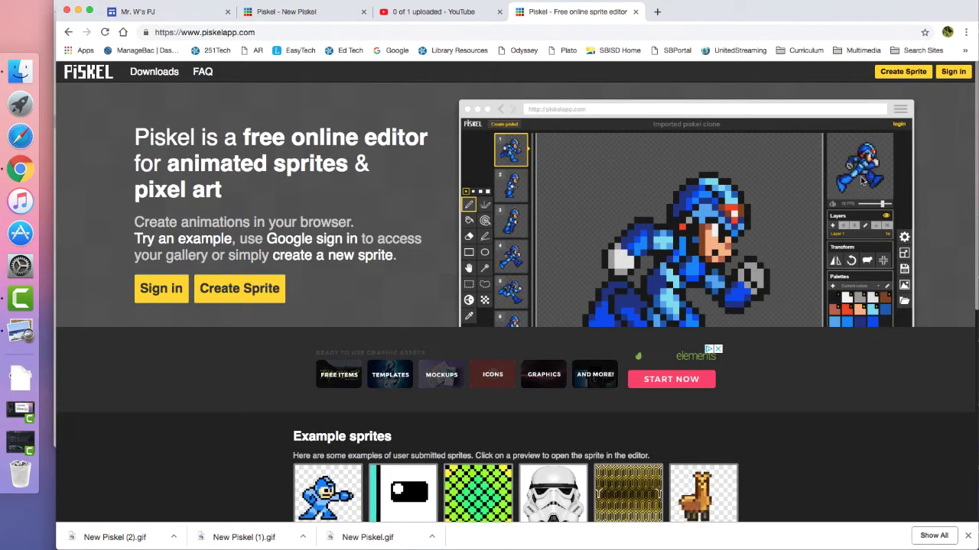
scroll(745, 234, "down", 2)
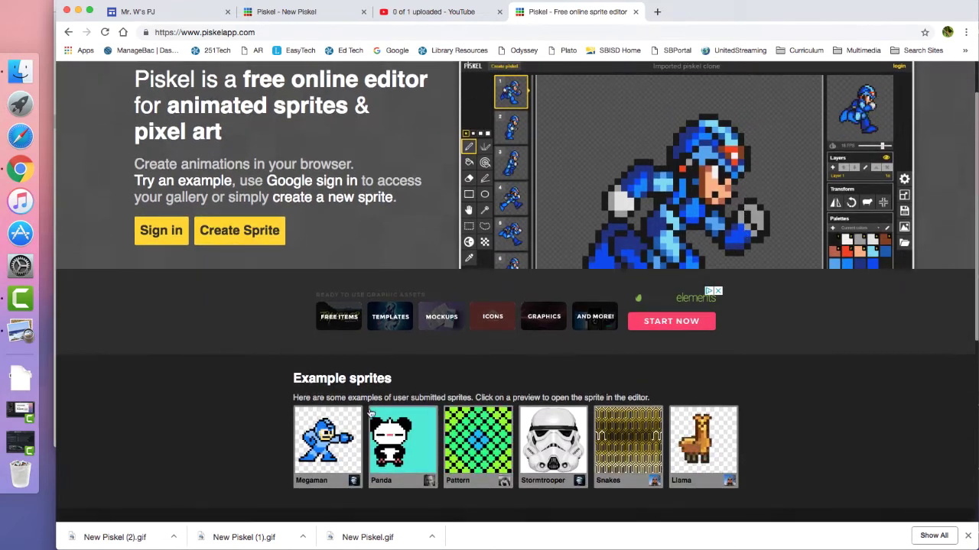
scroll(693, 442, "down", 5)
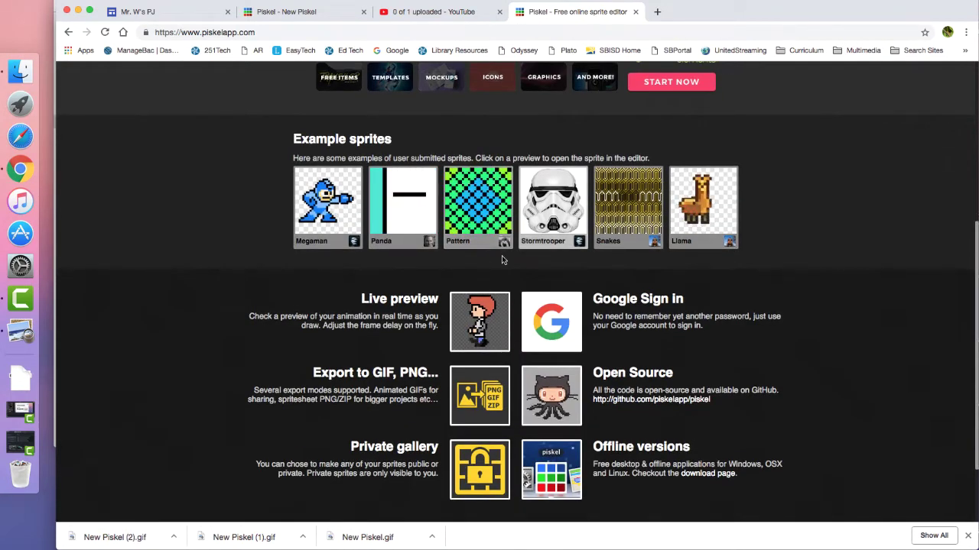
scroll(617, 333, "down", 2)
scroll(616, 335, "up", 3)
scroll(615, 335, "up", 5)
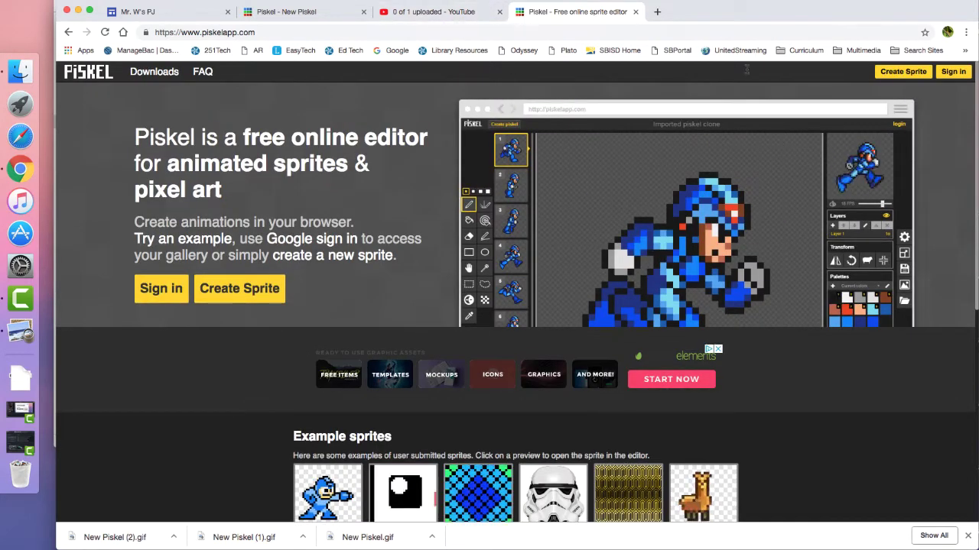
left_click(634, 12)
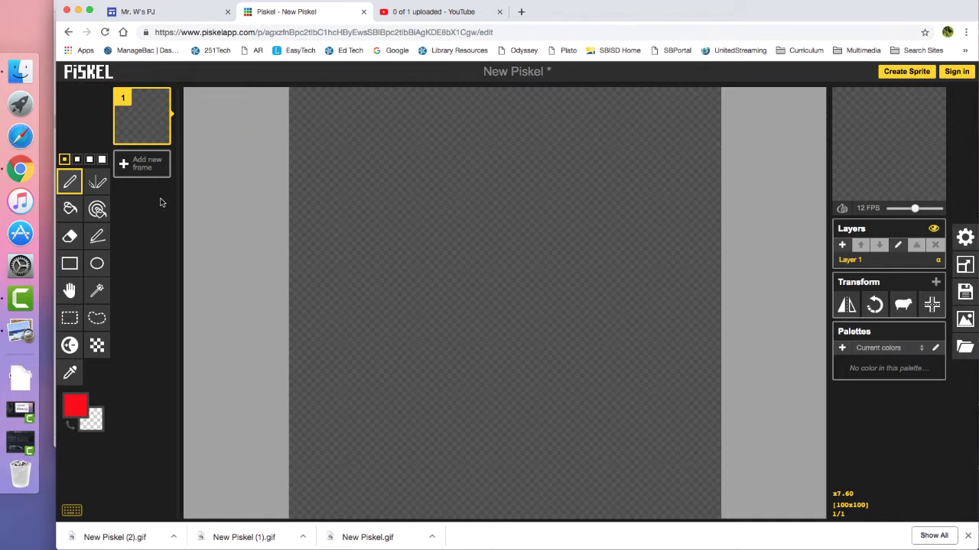
Draw a red ellipse outline about 46 by 51 pixels near the middle of the canvas
left_click(68, 267)
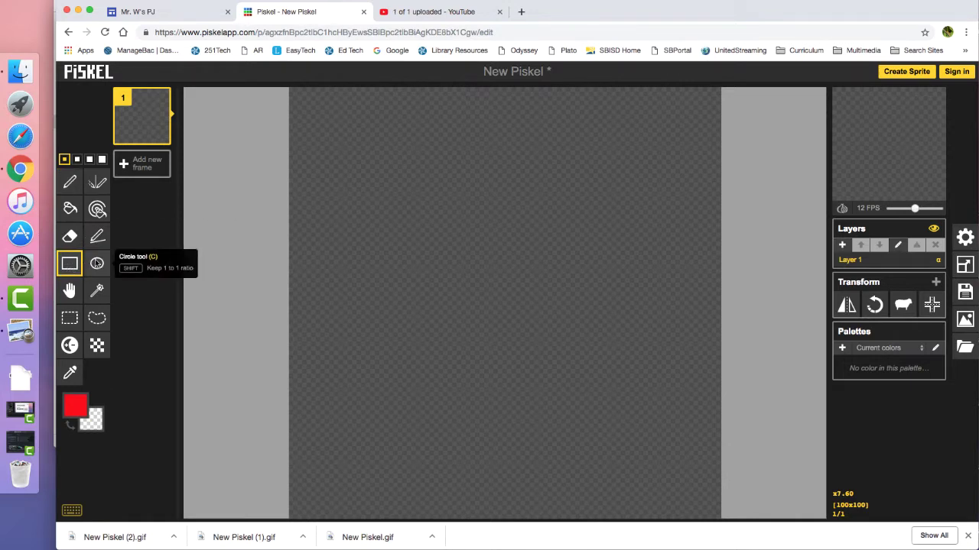
left_click(93, 264)
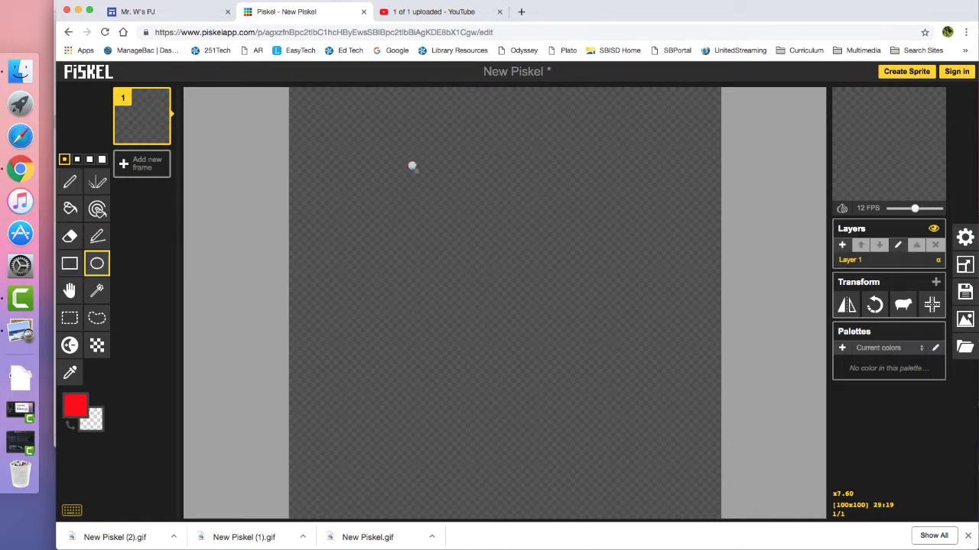
left_click_drag(415, 160, 612, 379)
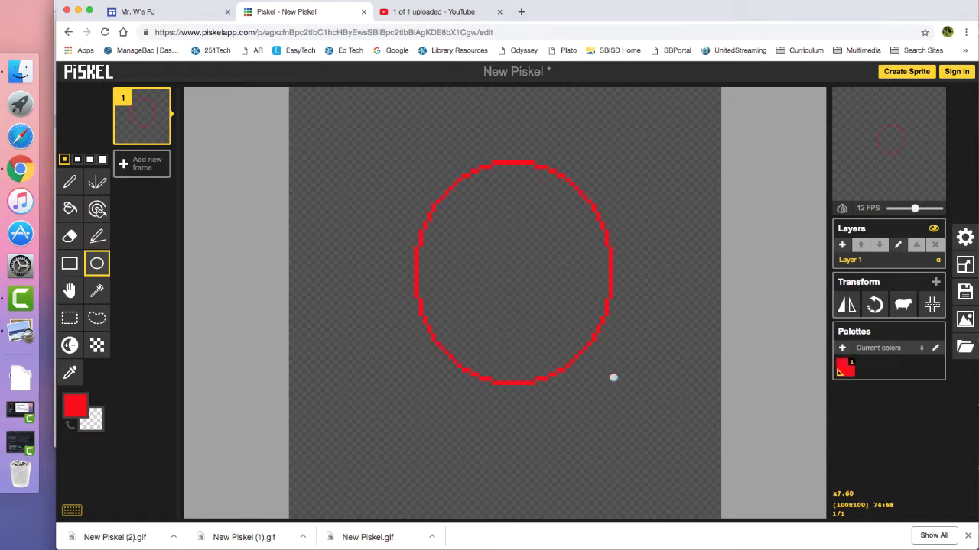
Set the primary colour to blue #00a5ff and fill the inside of the ellipse with it
left_click(75, 405)
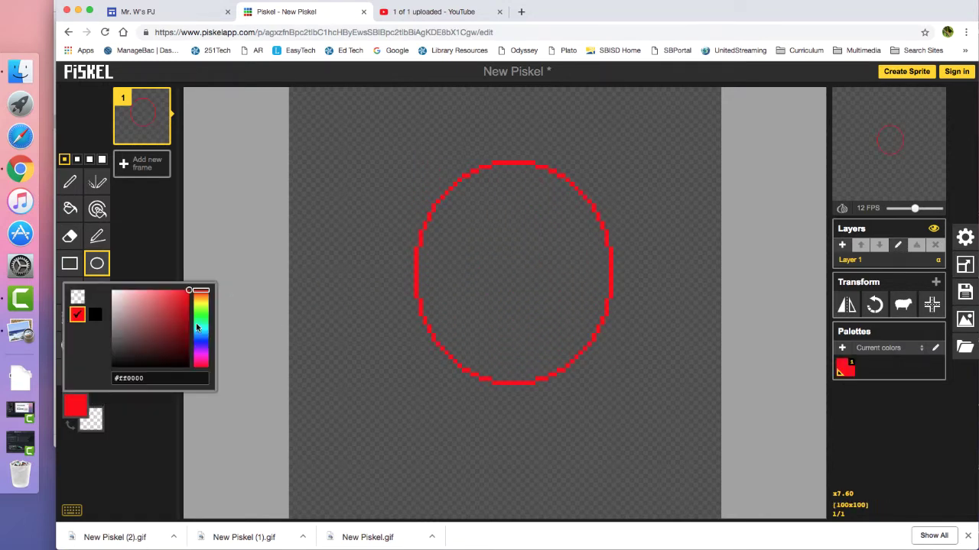
left_click(201, 333)
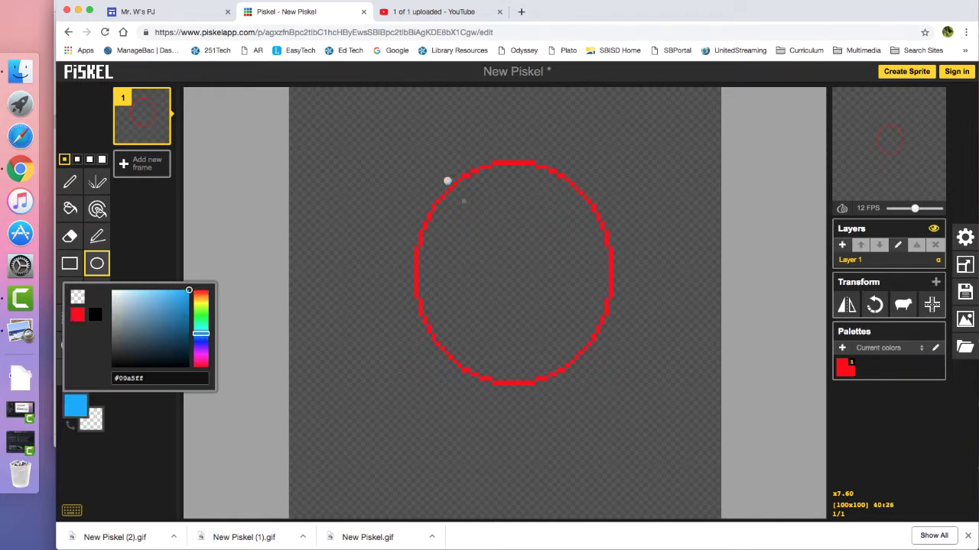
left_click(70, 209)
left_click(533, 237)
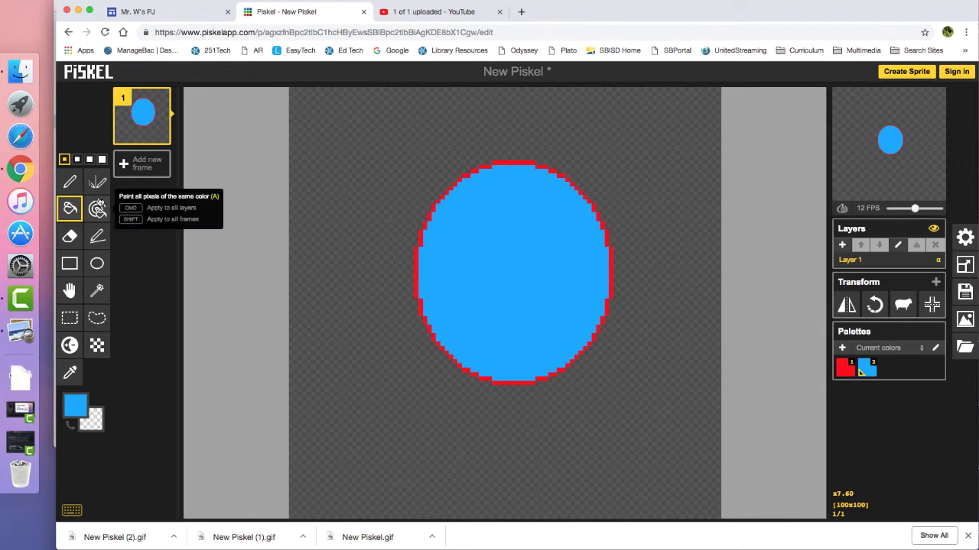
Cover the ellipse's red outline in the same blue using an overlaid ellipse and Pen strokes along the edge
left_click(97, 265)
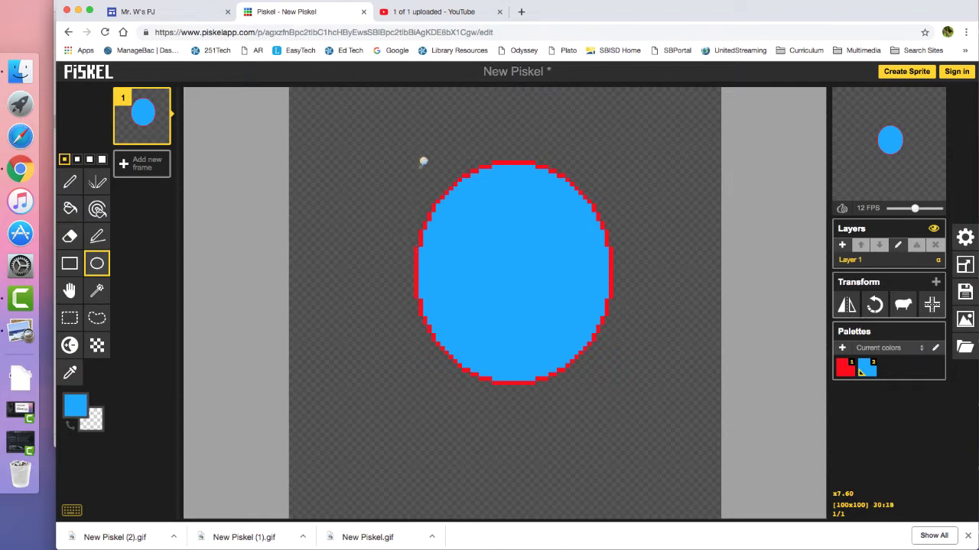
left_click_drag(424, 158, 609, 377)
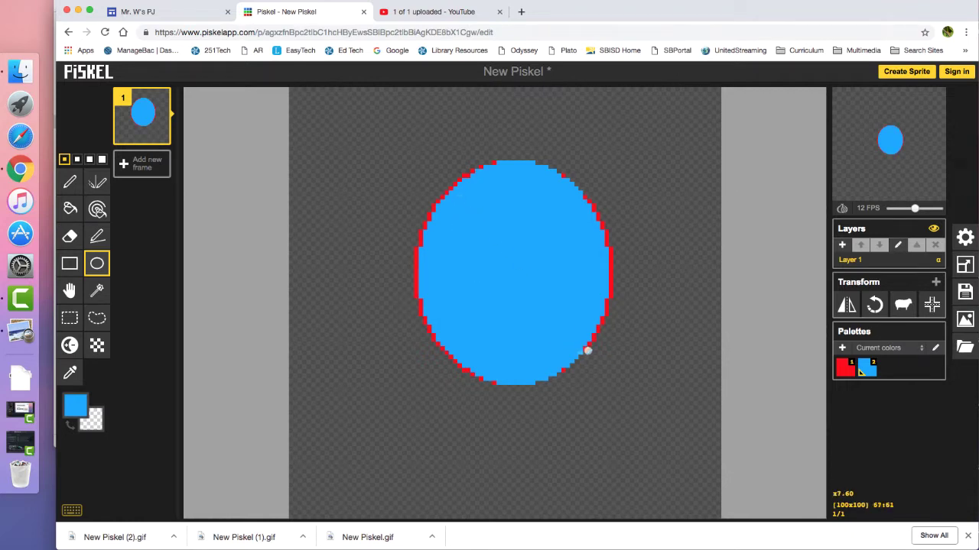
left_click(69, 181)
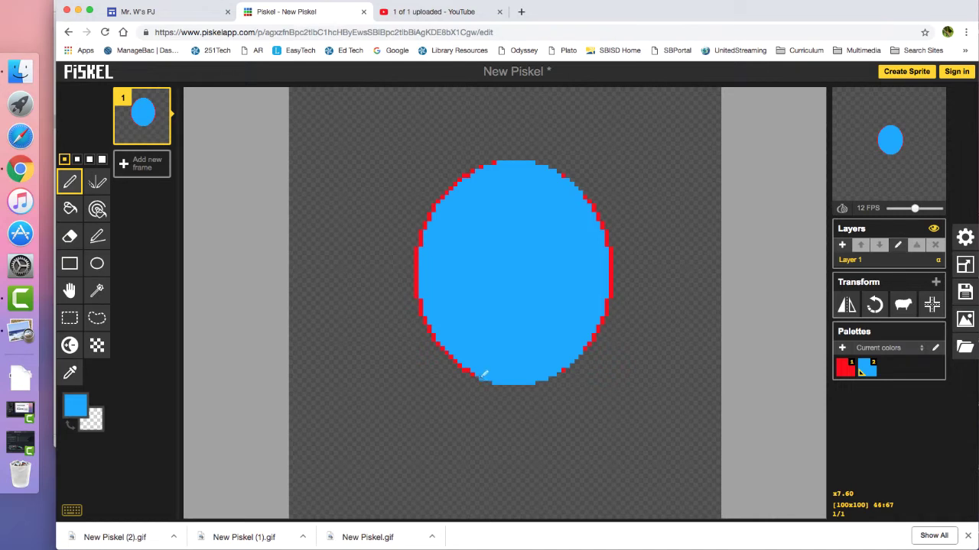
mouse_move(469, 368)
left_mouse_down()
mouse_move(422, 318)
mouse_move(420, 289)
mouse_move(451, 358)
mouse_move(420, 308)
mouse_move(419, 243)
mouse_move(460, 182)
mouse_move(441, 191)
mouse_move(437, 198)
mouse_move(507, 158)
left_mouse_up()
key("ctrl+z")
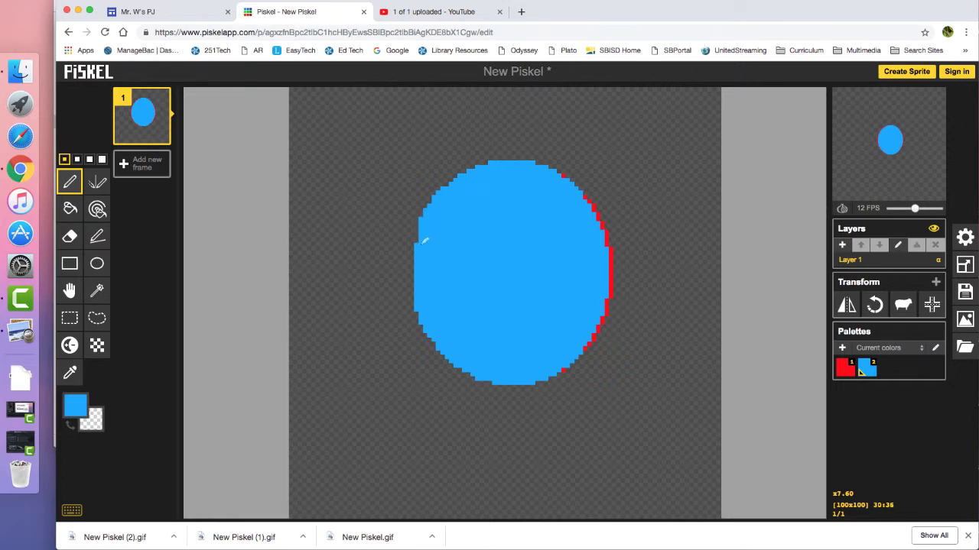
left_click_drag(568, 170, 587, 196)
mouse_move(600, 224)
left_mouse_down()
mouse_move(613, 245)
mouse_move(611, 301)
mouse_move(584, 350)
left_mouse_up()
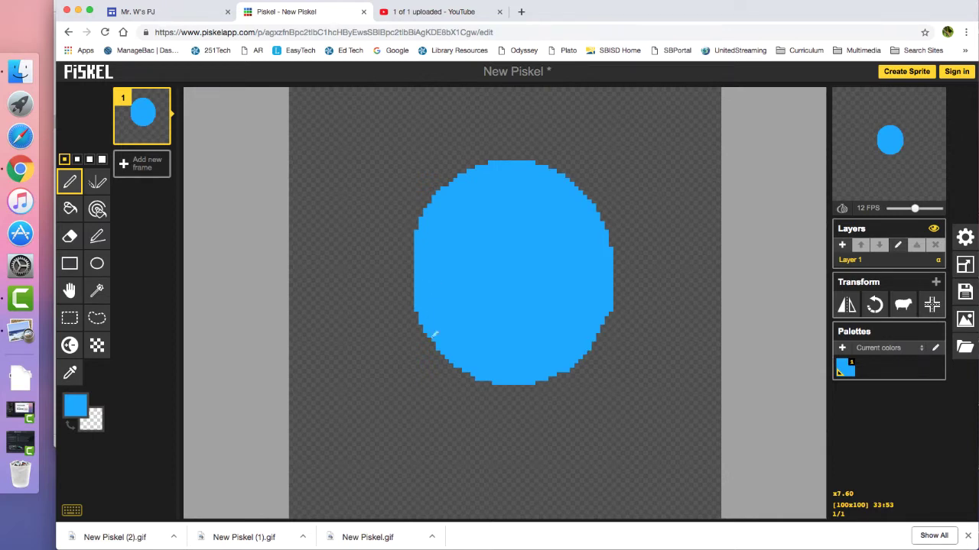
Outline four curved tentacles around the lower part of the blue body with the Pen tool, one of them raised
mouse_move(433, 334)
left_mouse_down()
mouse_move(338, 398)
mouse_move(332, 452)
mouse_move(348, 472)
mouse_move(363, 481)
mouse_move(353, 445)
mouse_move(368, 402)
mouse_move(470, 357)
left_mouse_up()
left_click_drag(426, 321, 415, 355)
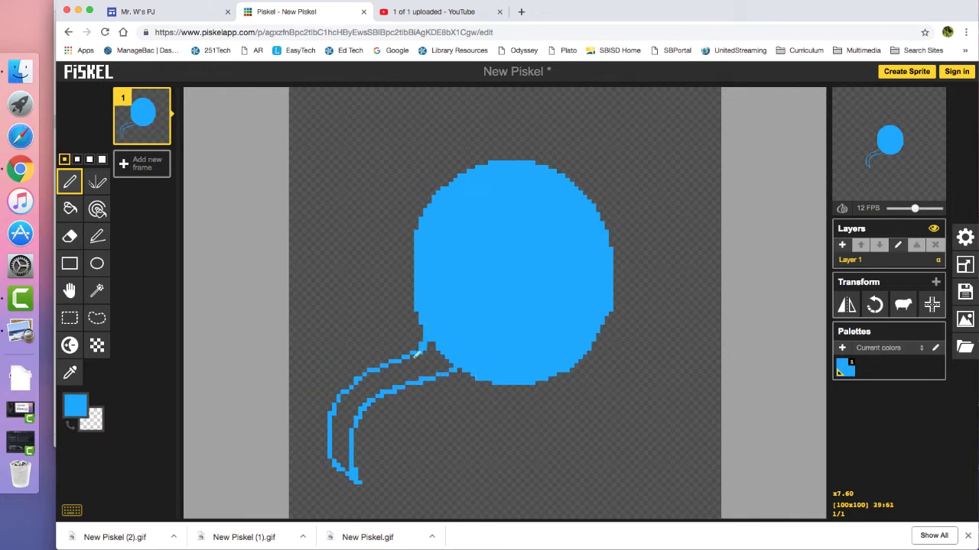
mouse_move(481, 370)
left_mouse_down()
mouse_move(442, 416)
mouse_move(451, 469)
mouse_move(498, 492)
mouse_move(610, 495)
mouse_move(634, 509)
mouse_move(617, 476)
mouse_move(523, 464)
mouse_move(489, 443)
mouse_move(480, 399)
mouse_move(491, 381)
mouse_move(564, 414)
mouse_move(644, 413)
mouse_move(683, 437)
mouse_move(683, 464)
mouse_move(683, 403)
mouse_move(646, 375)
mouse_move(564, 367)
mouse_move(588, 353)
mouse_move(585, 344)
mouse_move(634, 341)
mouse_move(662, 326)
mouse_move(660, 243)
mouse_move(685, 194)
mouse_move(651, 191)
mouse_move(634, 297)
mouse_move(598, 321)
left_mouse_up()
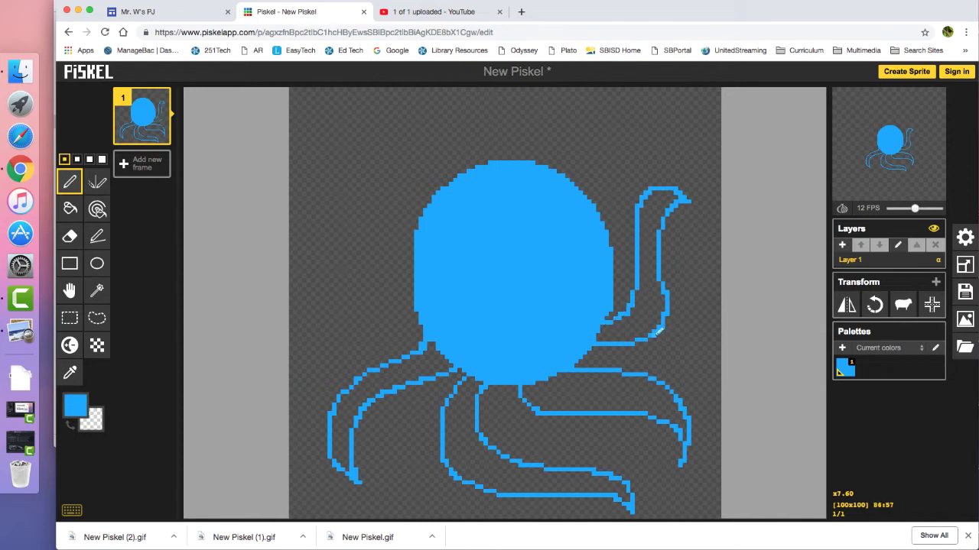
mouse_move(668, 324)
left_mouse_down()
mouse_move(679, 295)
mouse_move(662, 257)
mouse_move(668, 207)
left_mouse_up()
left_click_drag(659, 256, 656, 277)
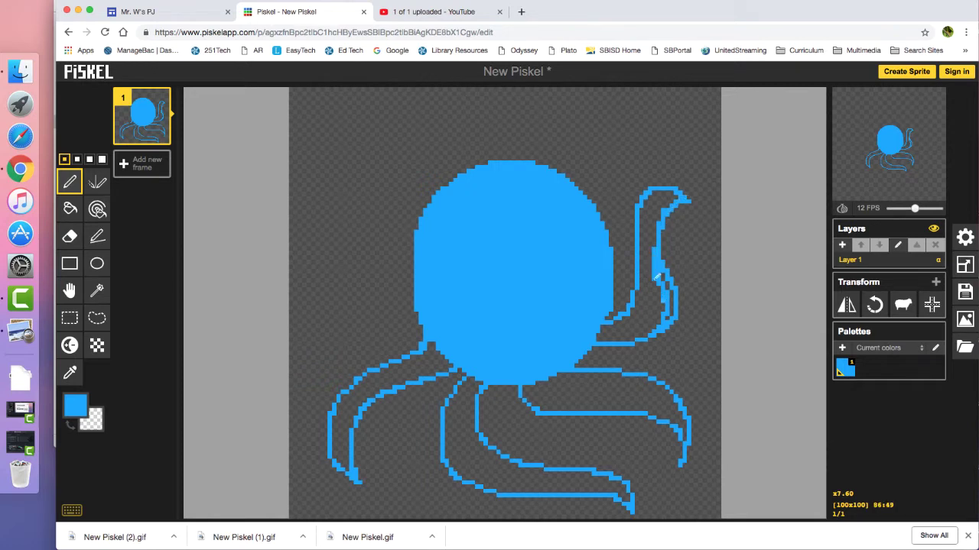
Fill the insides of the four outlined tentacles with the same blue using the Paint bucket tool
left_click(70, 208)
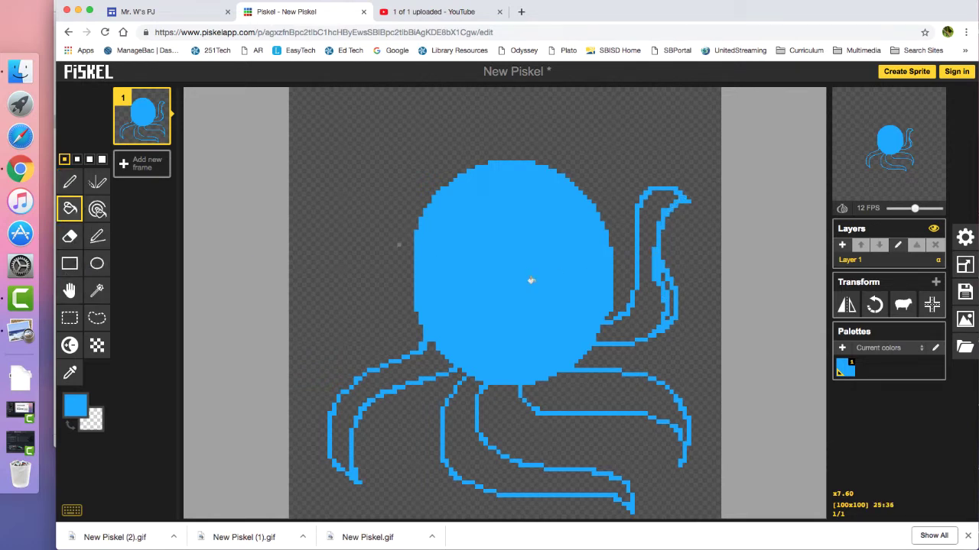
left_click(655, 306)
left_click(663, 284)
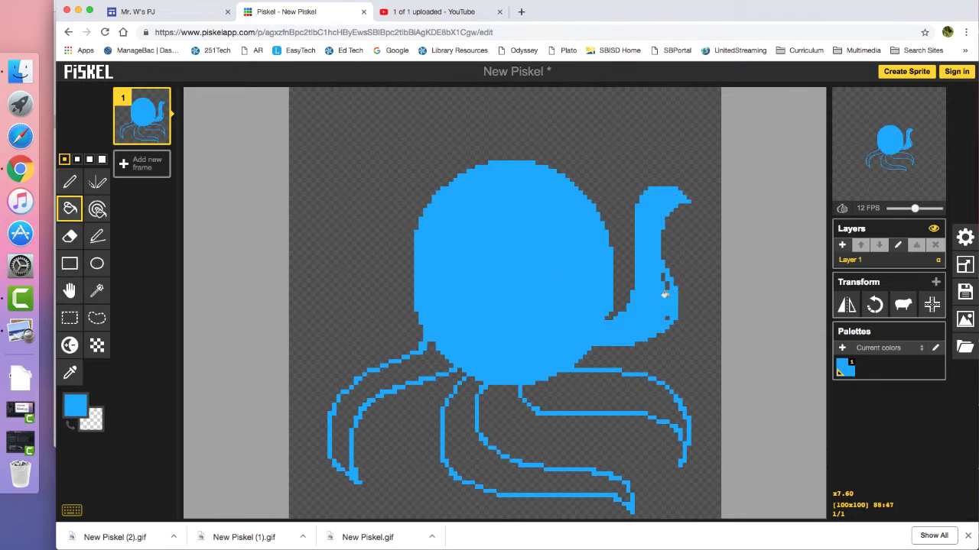
left_click(609, 386)
left_click(465, 453)
left_click(399, 367)
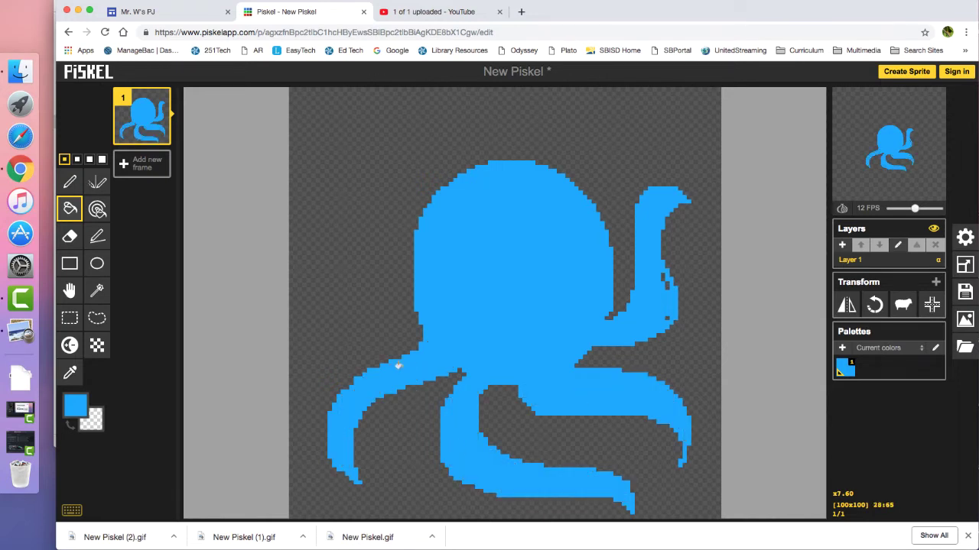
Touch up the octopus in blue with the Pen tool, extending the lower right tentacle's tip and smoothing the joint under the body
left_click(69, 181)
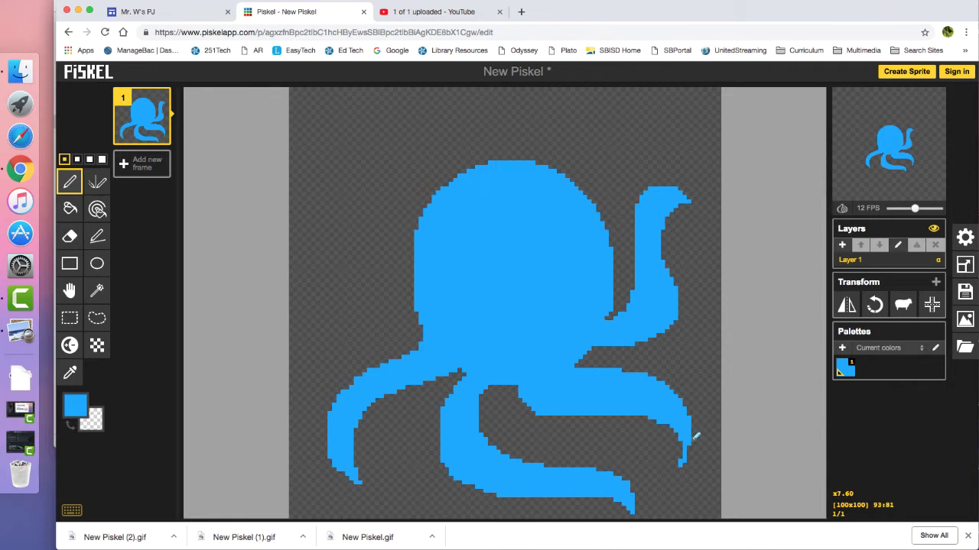
mouse_move(691, 439)
left_mouse_down()
mouse_move(680, 460)
mouse_move(694, 420)
mouse_move(686, 463)
mouse_move(673, 474)
left_mouse_up()
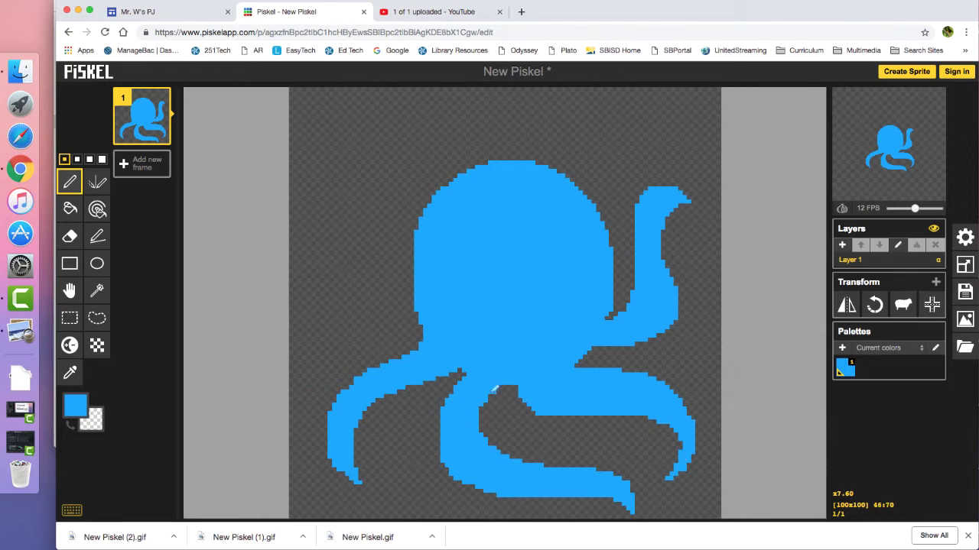
left_click_drag(484, 403, 495, 388)
left_click(76, 406)
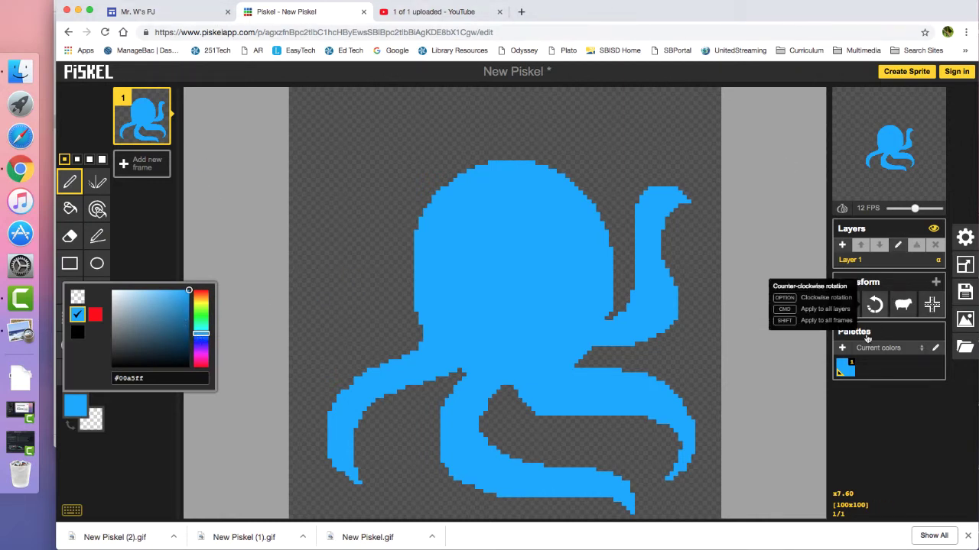
left_click(842, 348)
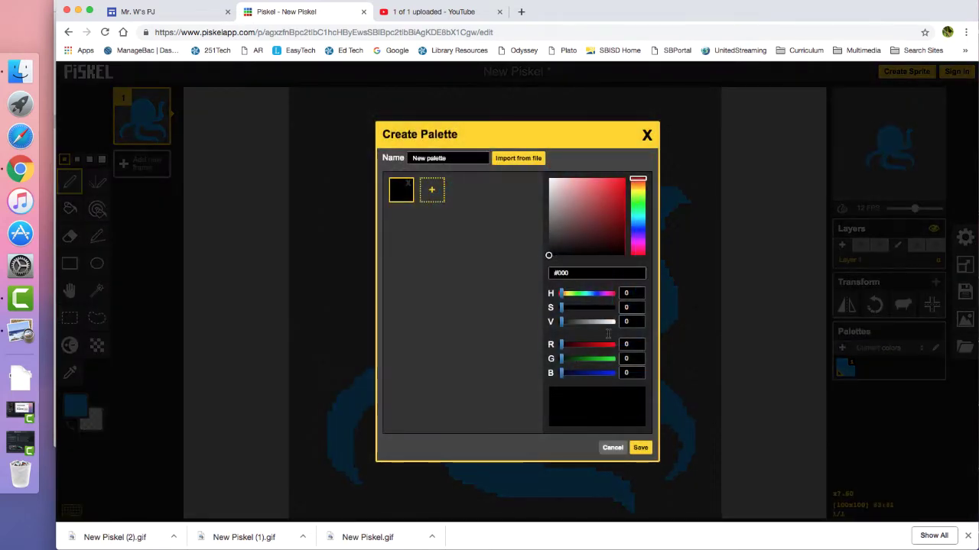
left_click(616, 449)
Copy the primary colour's hex code and save a new palette containing the blue #00A5FF
left_click(66, 413)
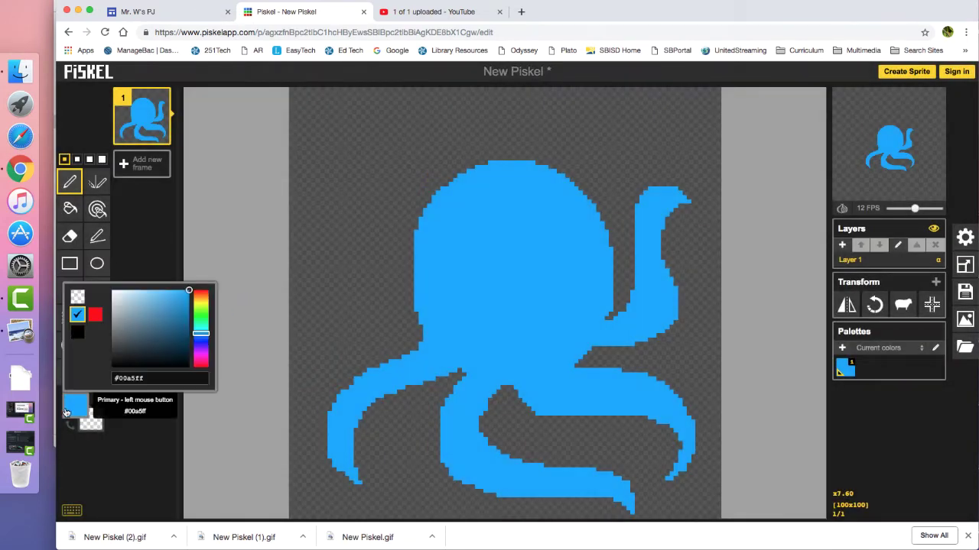
left_click(149, 379)
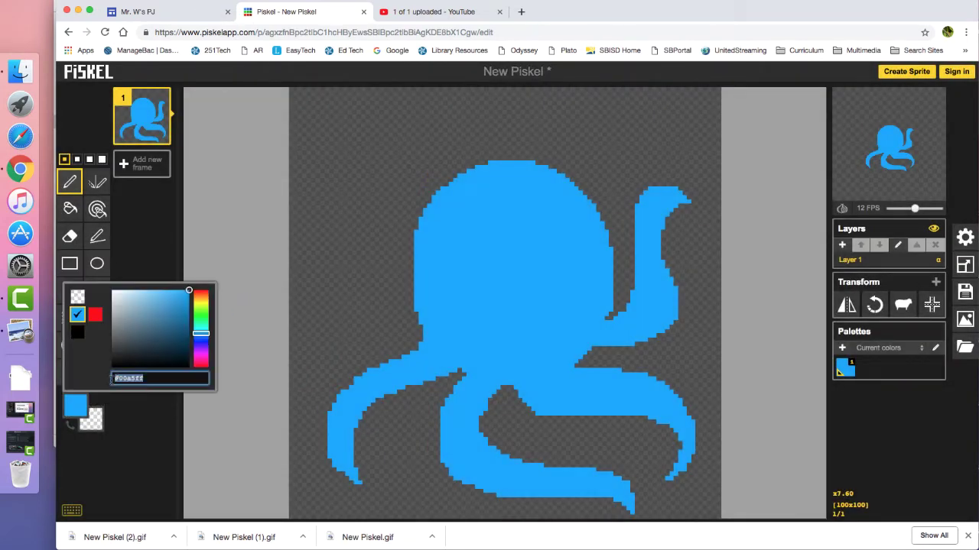
left_click(842, 348)
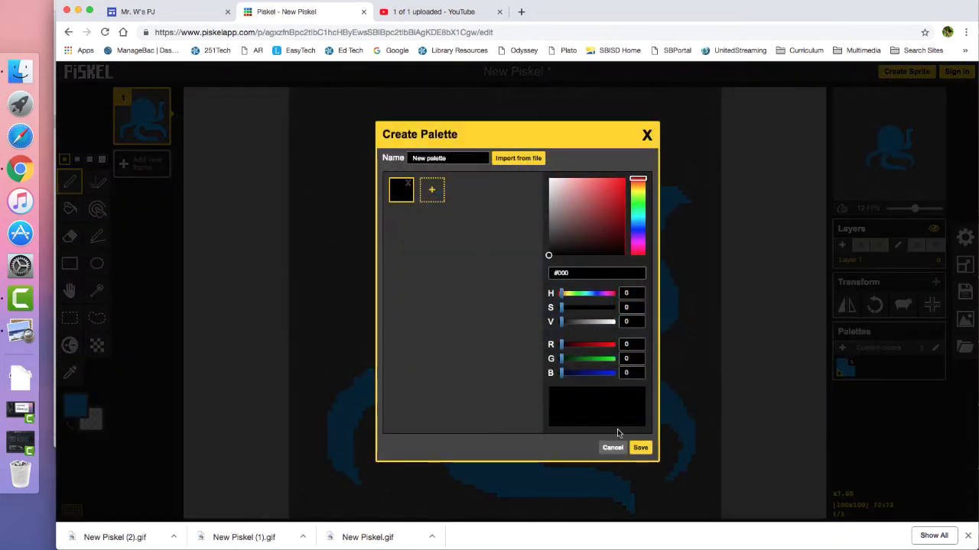
left_click(579, 272)
type("#00A5FF")
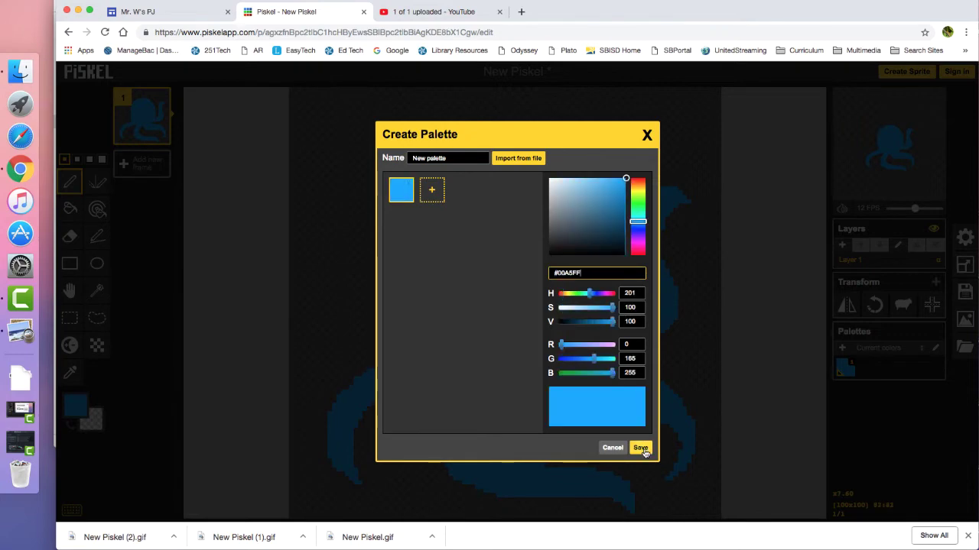
left_click(640, 448)
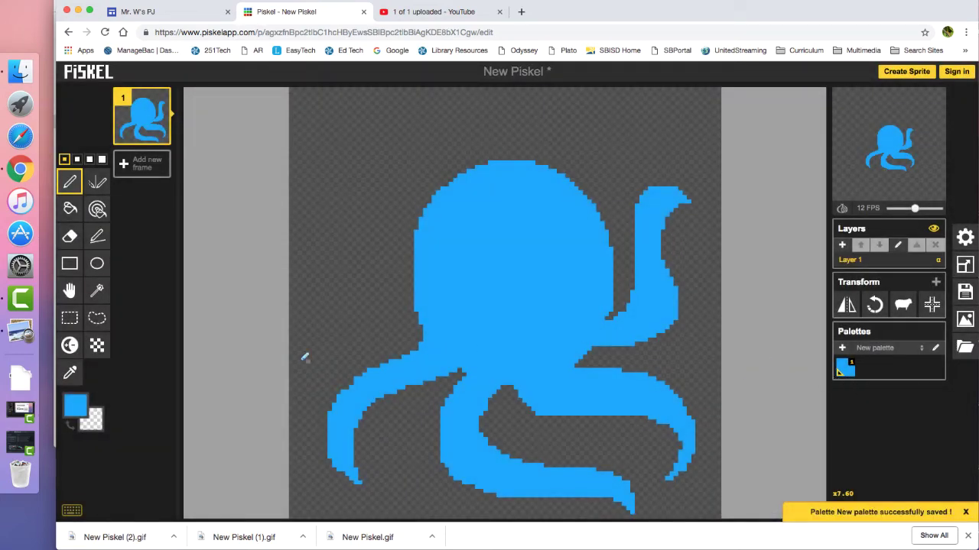
Create and save another palette containing the blue #00A5FF and the light purple #AE86F2
left_click(844, 348)
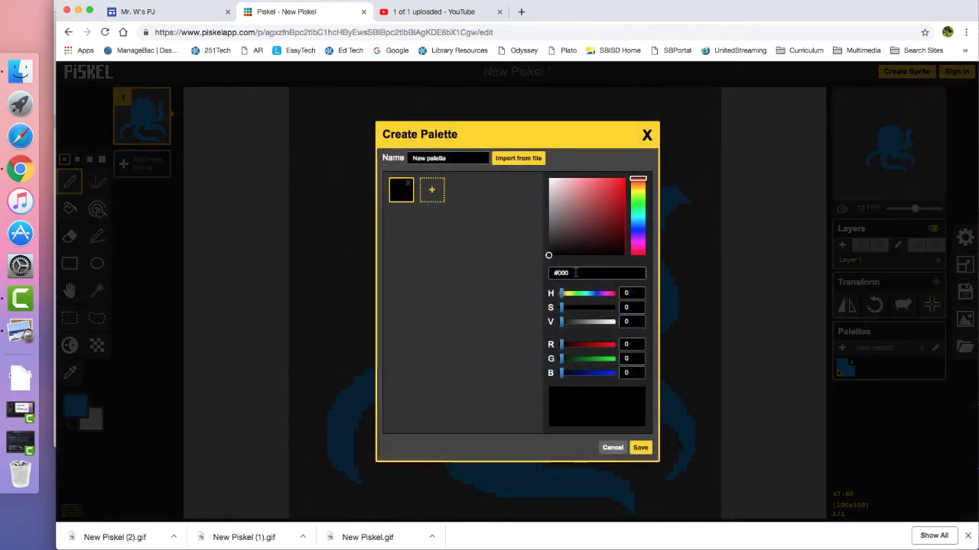
left_click(432, 197)
left_click(400, 193)
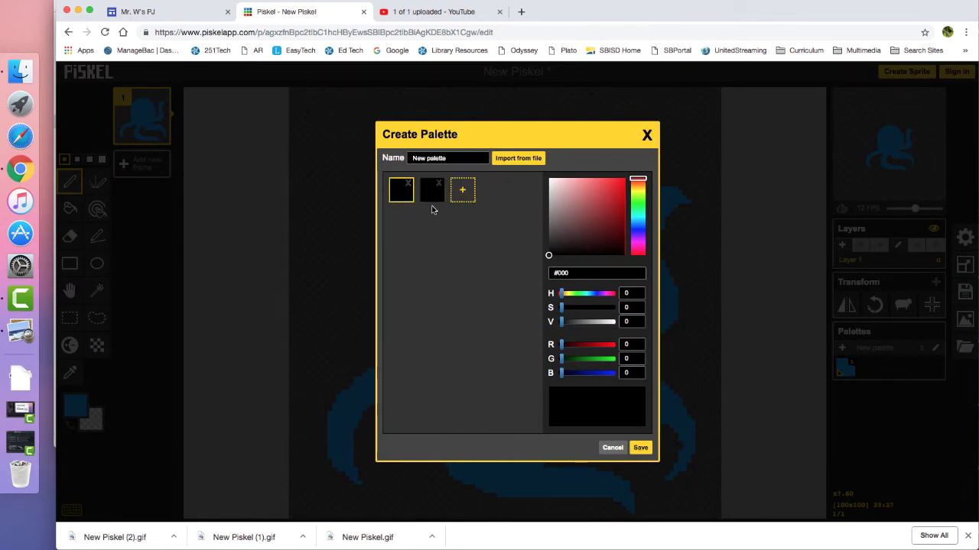
left_click_drag(589, 273, 525, 280)
type("#00A5FF")
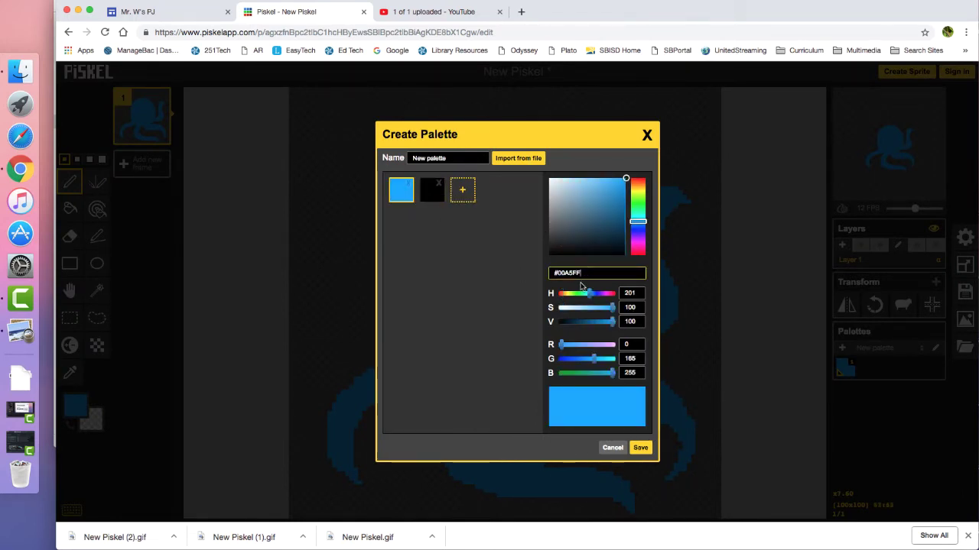
left_click(432, 195)
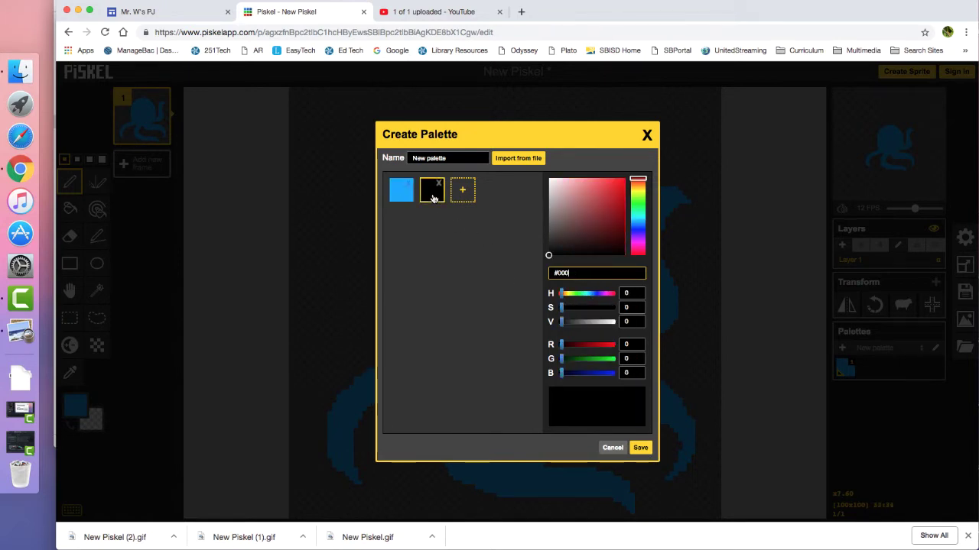
left_click_drag(636, 215, 639, 238)
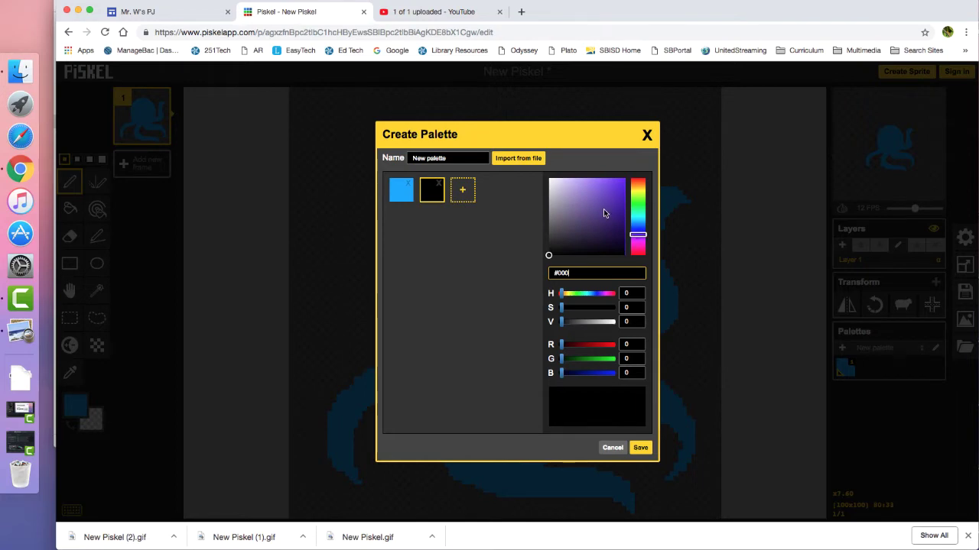
left_click(582, 182)
left_click(641, 448)
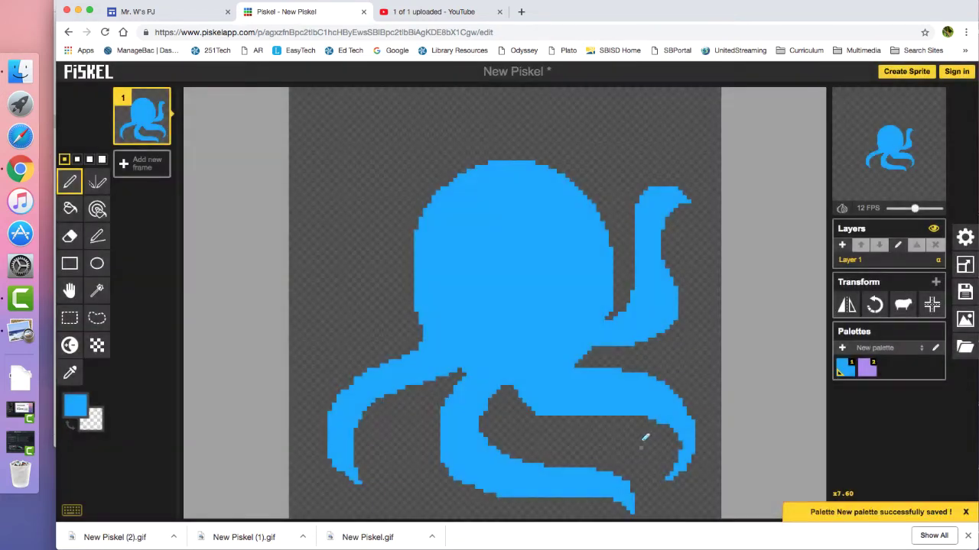
Draw two upright oval eye outlines side by side on the head in the palette's light purple, each about 9 by 17 pixels
left_click(97, 263)
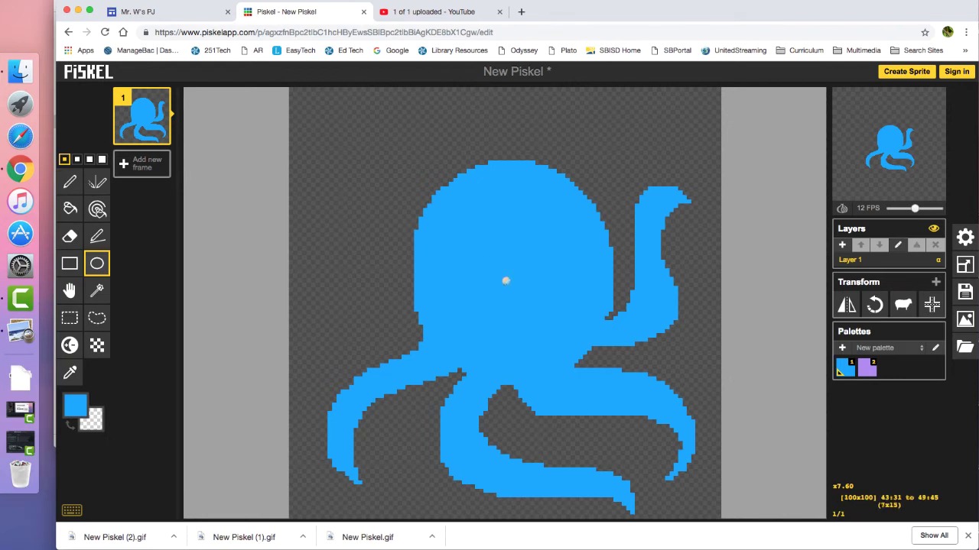
left_click(870, 371)
left_click_drag(471, 213, 508, 279)
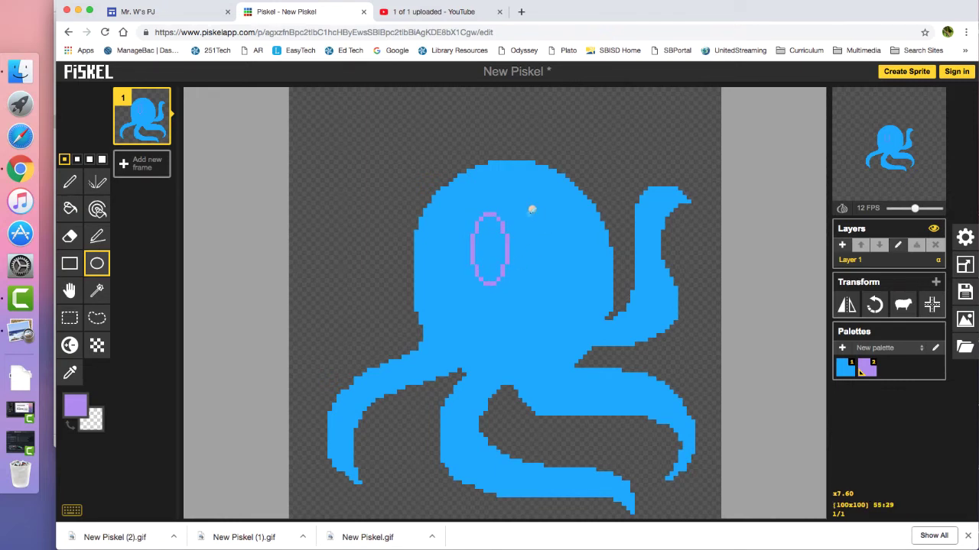
left_click_drag(532, 209, 564, 279)
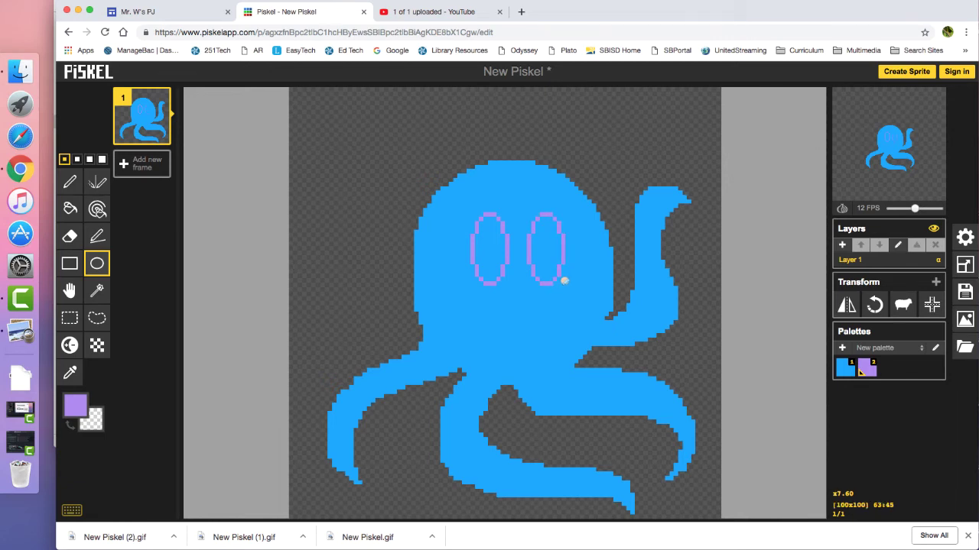
Fill the insides of both oval eyes with white using the Paint bucket tool
left_click(77, 405)
left_click_drag(116, 309, 112, 291)
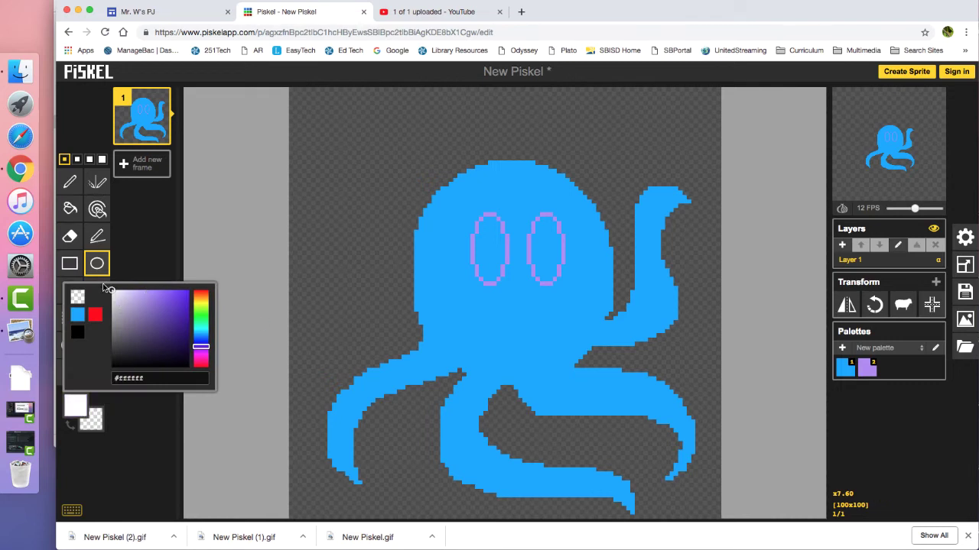
left_click(70, 209)
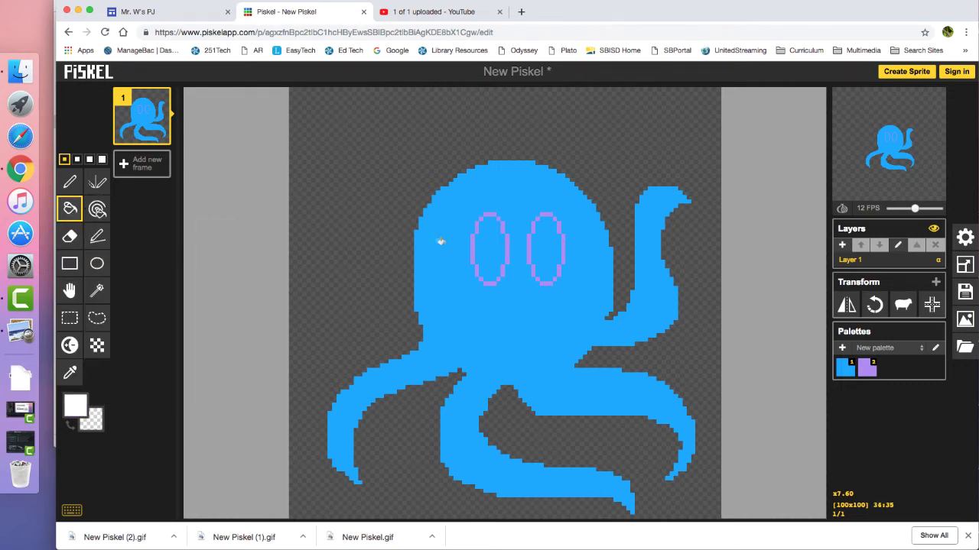
left_click(499, 246)
left_click(552, 248)
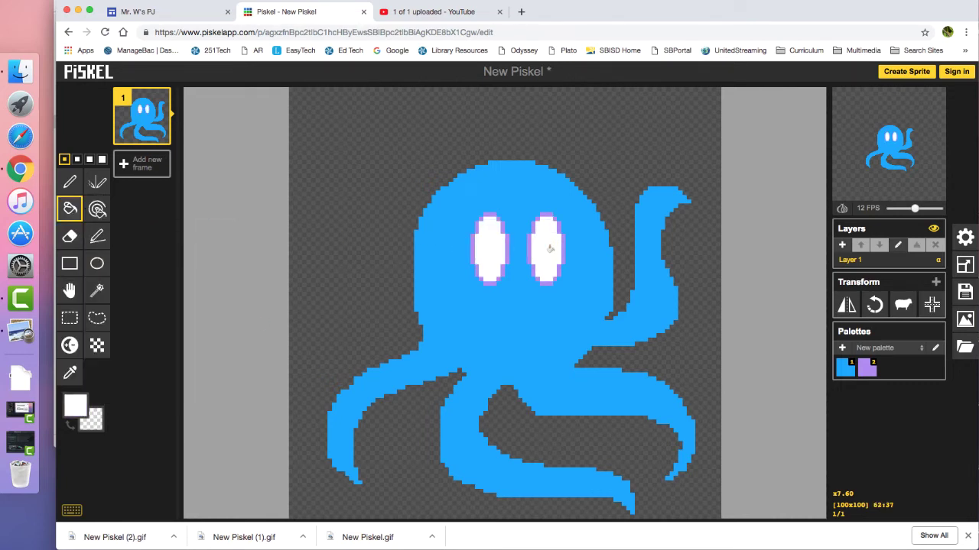
Draw a horizontal light purple eyelid line across the middle of each eye with the Pen tool
left_click(868, 370)
left_click(69, 182)
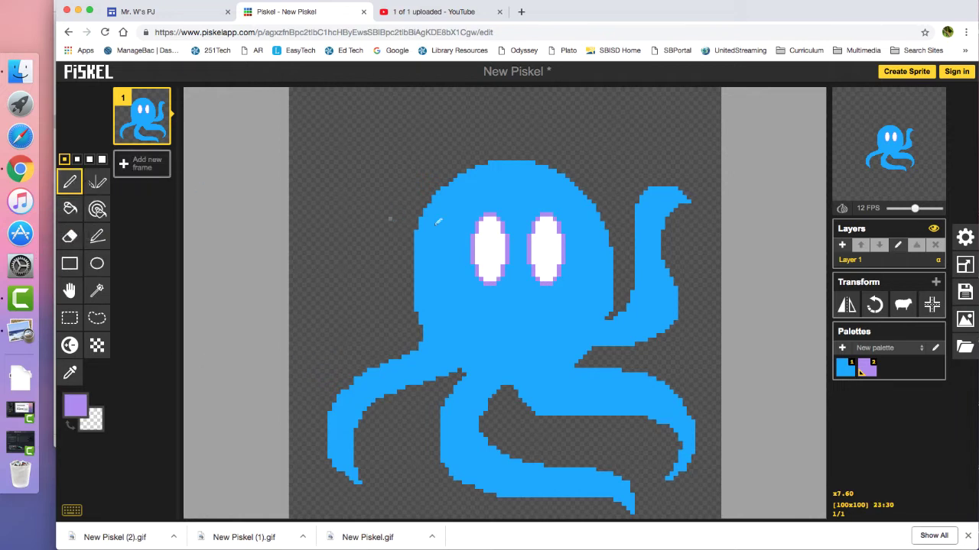
left_click_drag(481, 245, 505, 245)
mouse_move(532, 248)
left_mouse_down()
mouse_move(569, 246)
mouse_move(506, 262)
mouse_move(549, 247)
left_mouse_up()
key("ctrl+z")
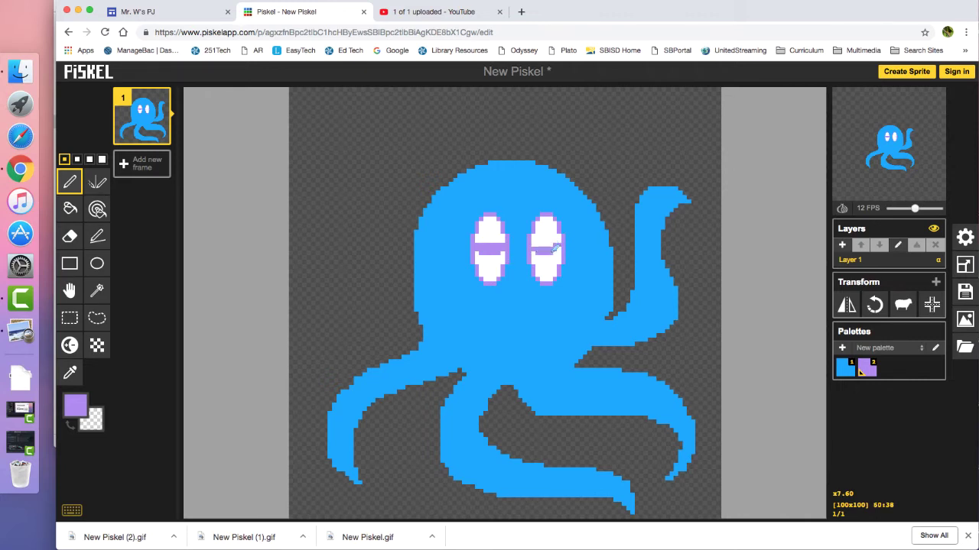
Fill the upper halves of both eyes with the light purple as eyelids
left_click(70, 208)
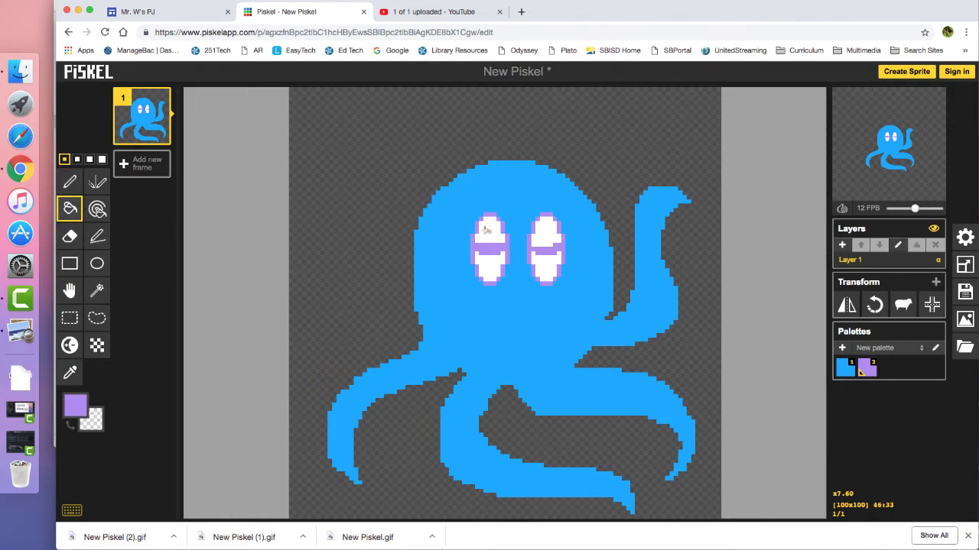
left_click(487, 229)
left_click(545, 230)
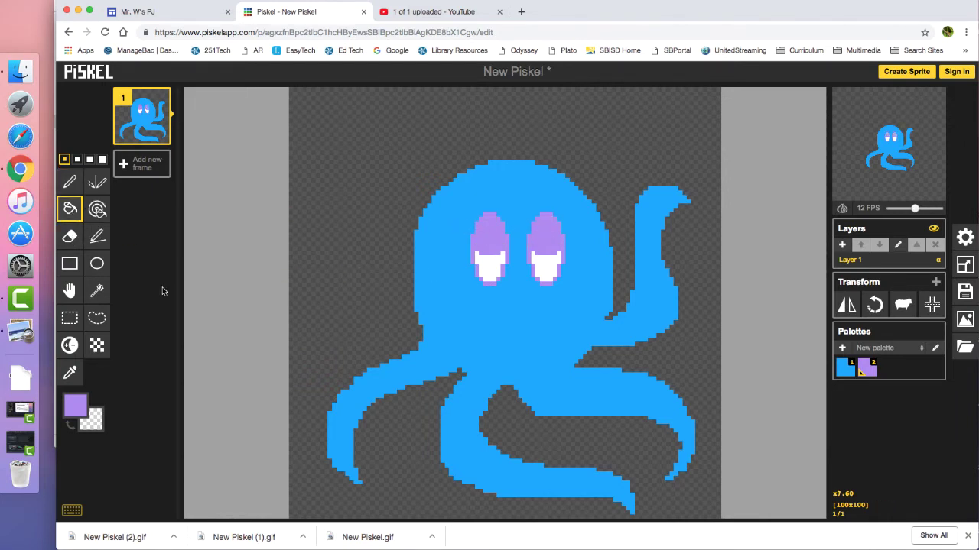
Draw a curved smile under the eyes in a dark blue with the Pen tool
left_click(97, 235)
left_click(75, 405)
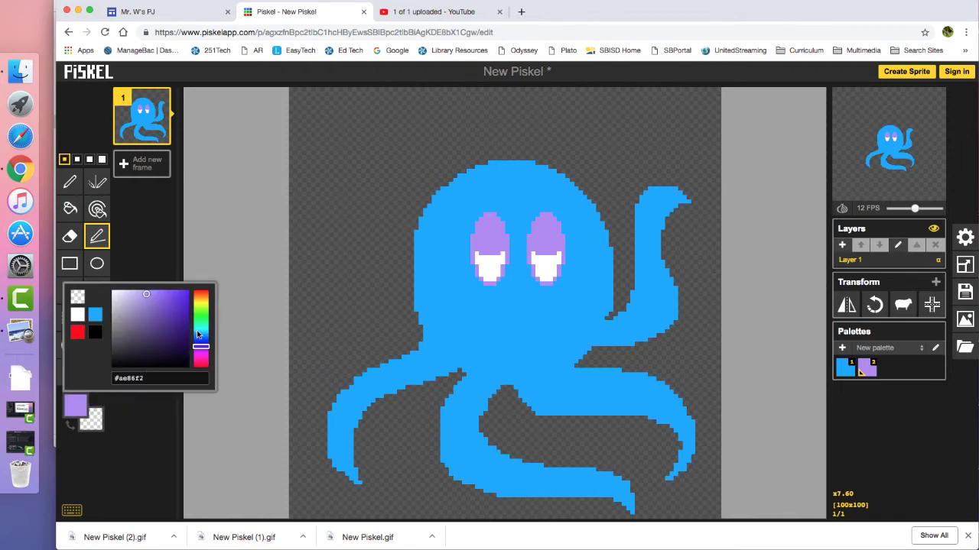
left_click_drag(201, 346, 200, 342)
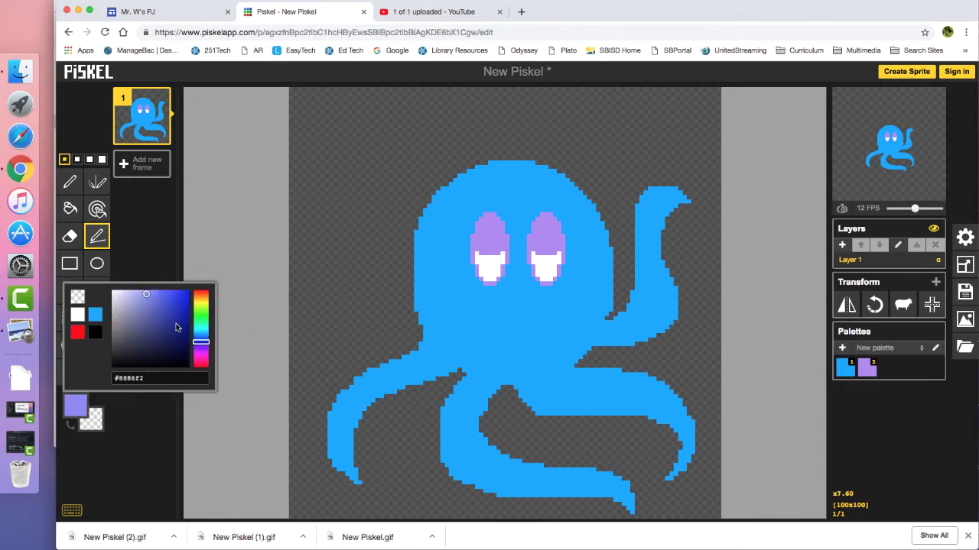
left_click(171, 304)
mouse_move(483, 323)
left_mouse_down()
mouse_move(478, 313)
mouse_move(526, 327)
mouse_move(478, 311)
left_mouse_up()
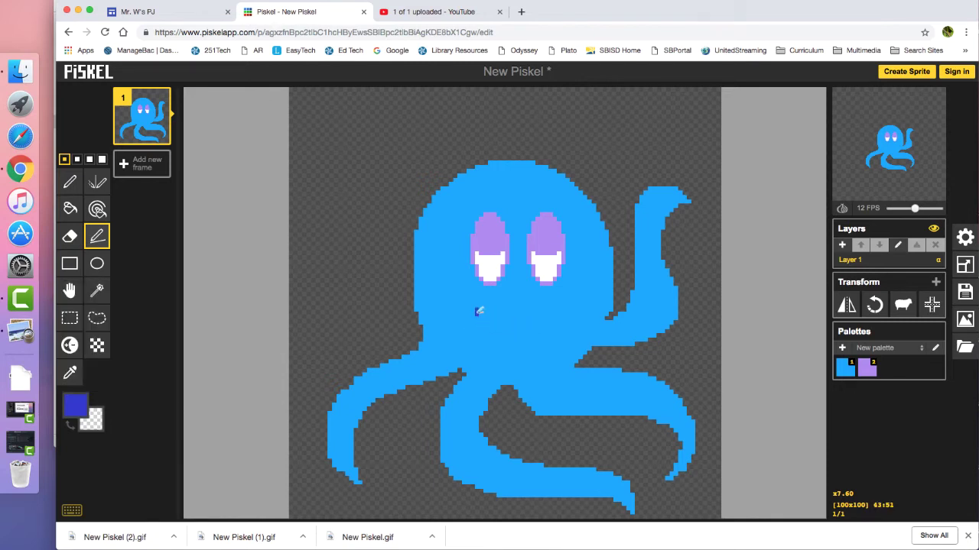
left_click(69, 181)
mouse_move(478, 312)
left_mouse_down()
mouse_move(509, 330)
mouse_move(548, 327)
mouse_move(566, 311)
left_mouse_up()
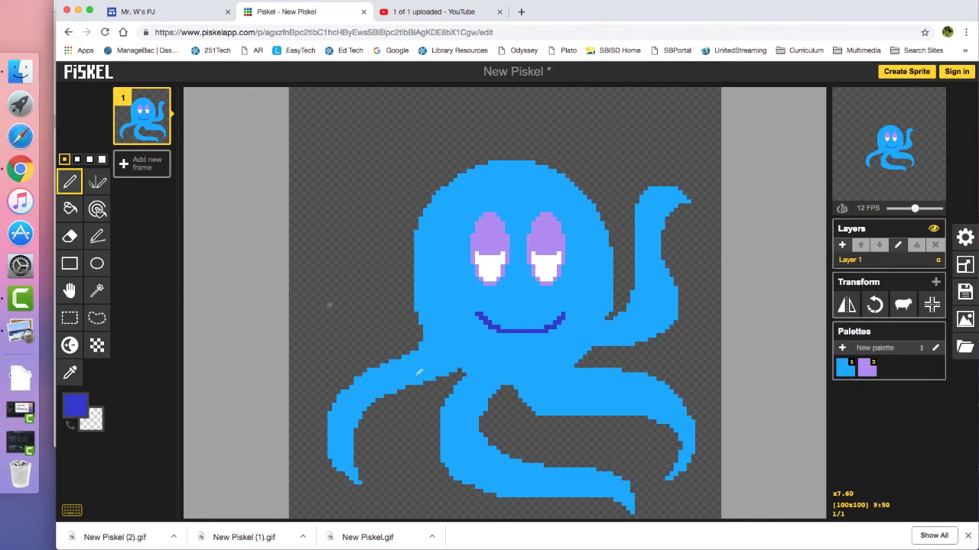
mouse_move(910, 163)
left_click(153, 167)
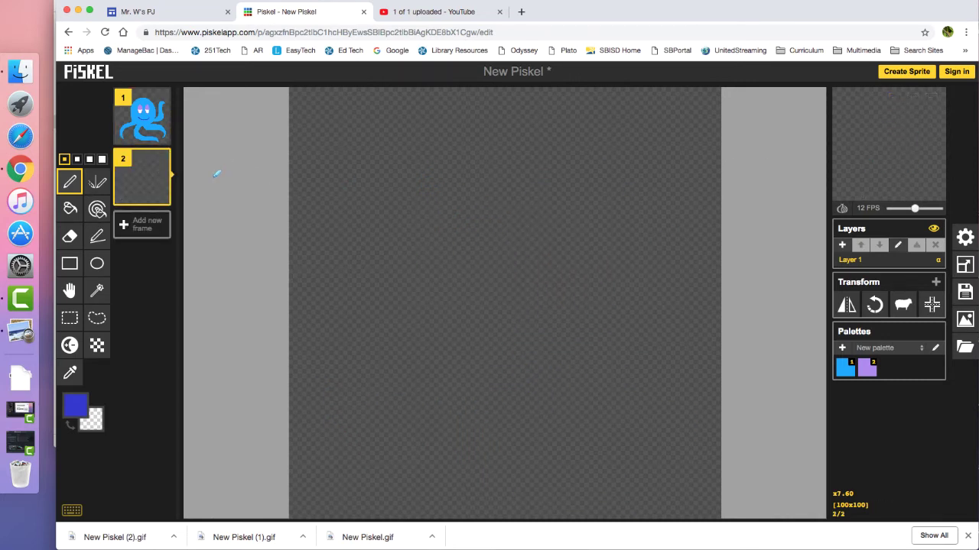
mouse_move(158, 156)
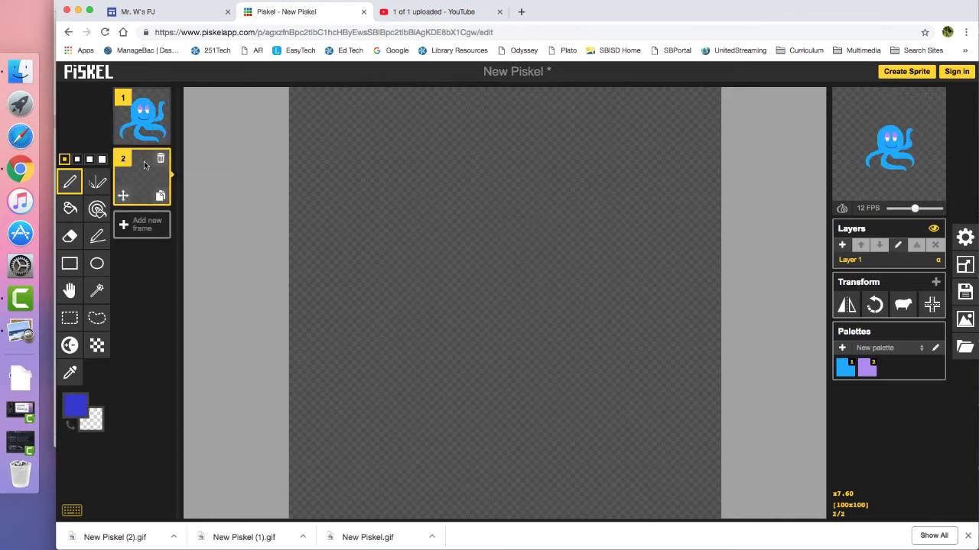
left_click(161, 158)
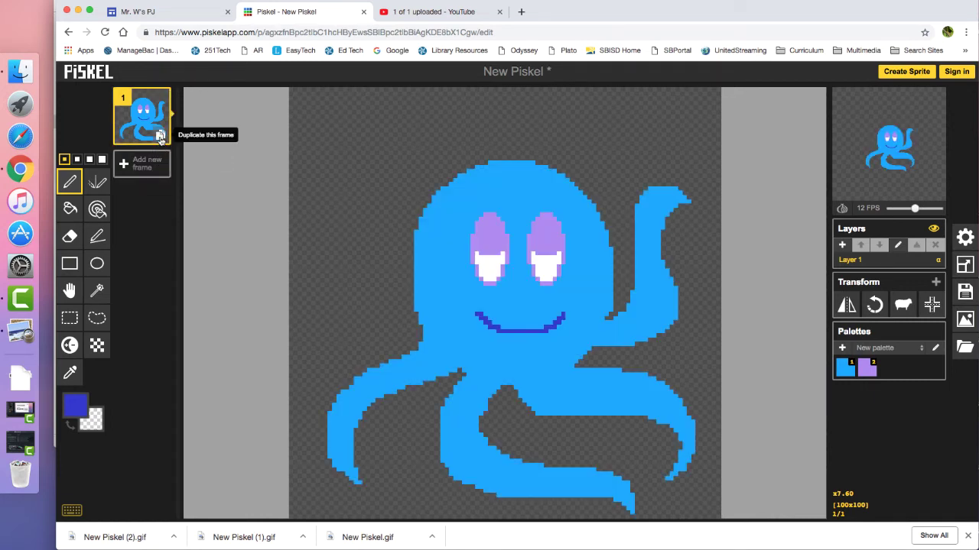
Duplicate the octopus frame and, in the copy, widen the raised tentacle's outer edge and extend its tip in the palette blue
left_click(160, 137)
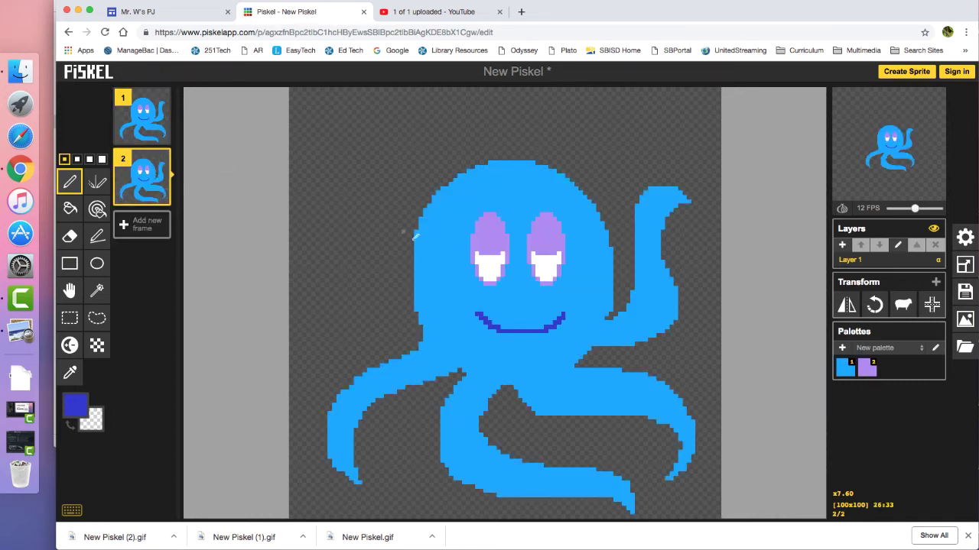
left_click(97, 236)
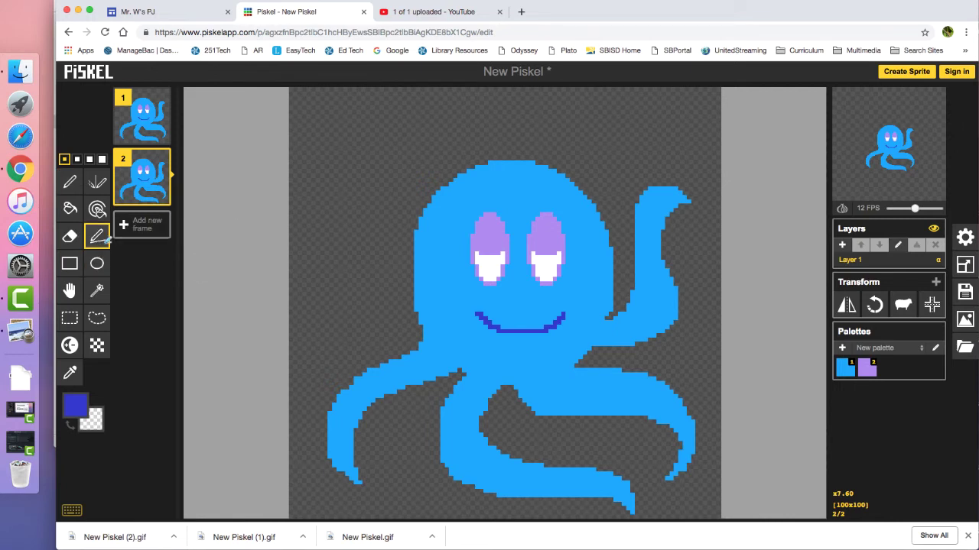
left_click(844, 370)
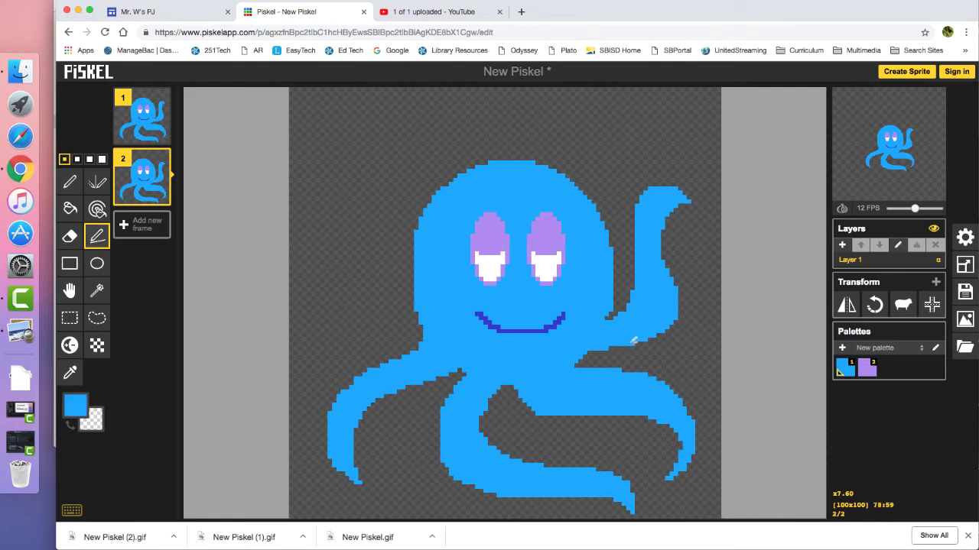
left_click(70, 181)
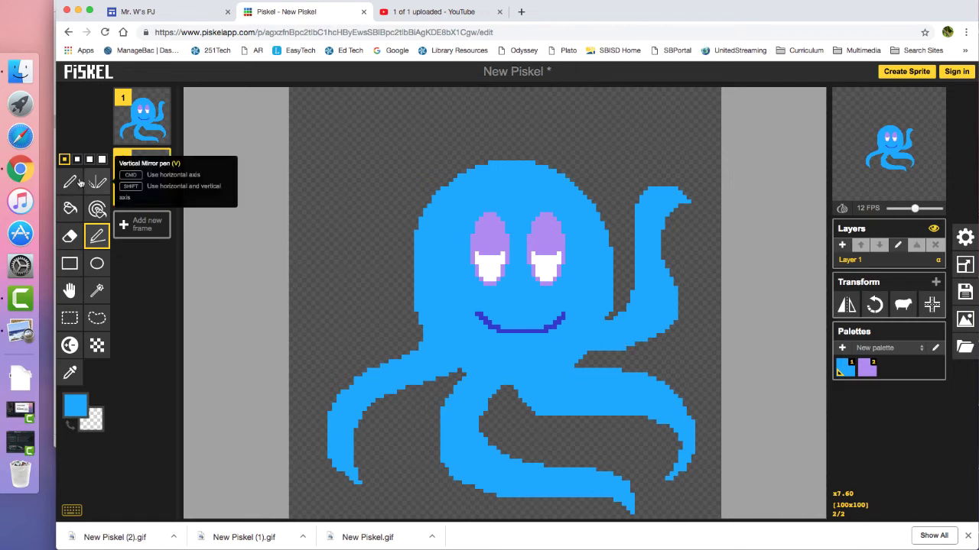
mouse_move(679, 295)
left_mouse_down()
mouse_move(670, 246)
mouse_move(687, 212)
mouse_move(700, 209)
mouse_move(693, 201)
mouse_move(673, 210)
mouse_move(692, 205)
mouse_move(661, 235)
mouse_move(675, 216)
mouse_move(662, 270)
mouse_move(668, 228)
left_mouse_up()
left_click_drag(673, 283, 674, 283)
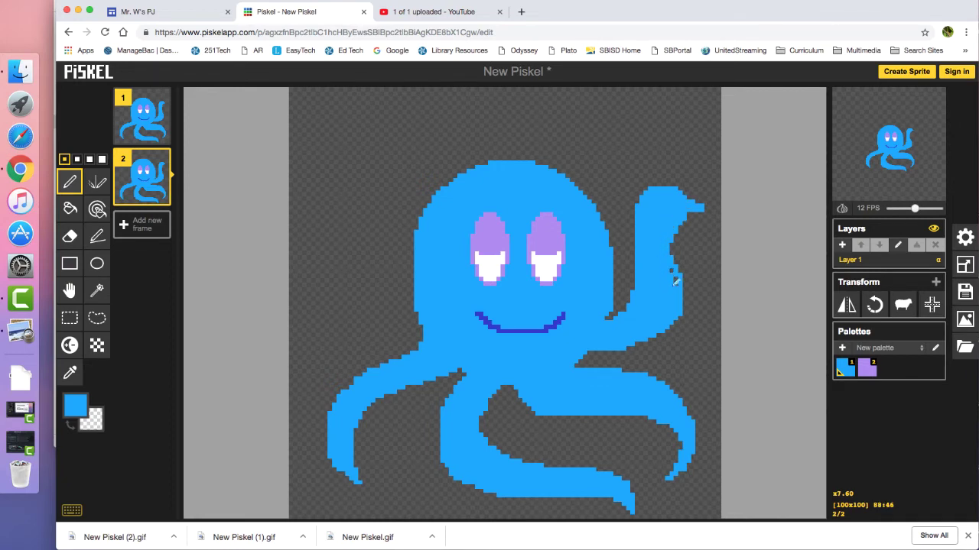
mouse_move(695, 192)
left_mouse_down()
mouse_move(661, 193)
mouse_move(693, 195)
left_mouse_up()
Erase pixels along the raised tentacle's inner edge and underside so that it leans away from the body
left_click(70, 236)
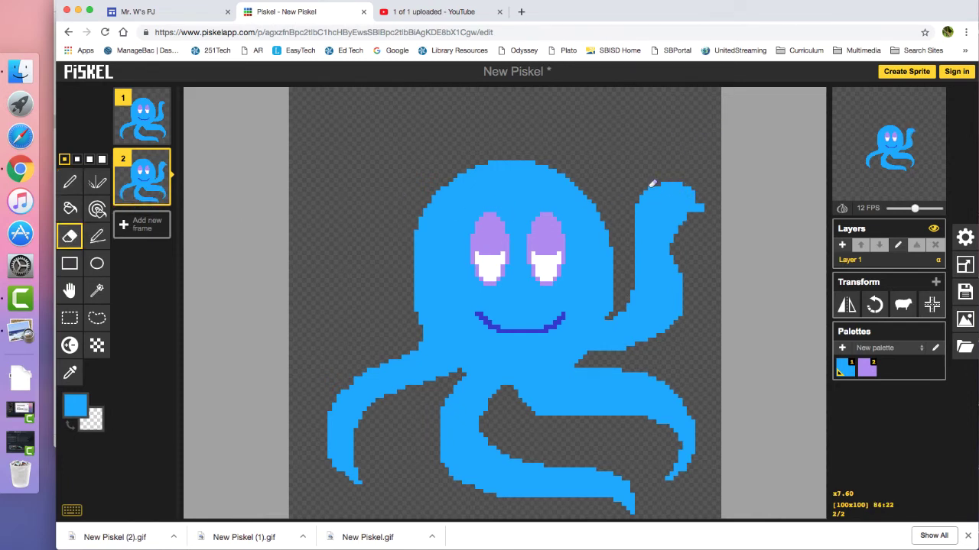
mouse_move(650, 192)
left_mouse_down()
mouse_move(630, 237)
mouse_move(636, 216)
mouse_move(625, 305)
left_mouse_up()
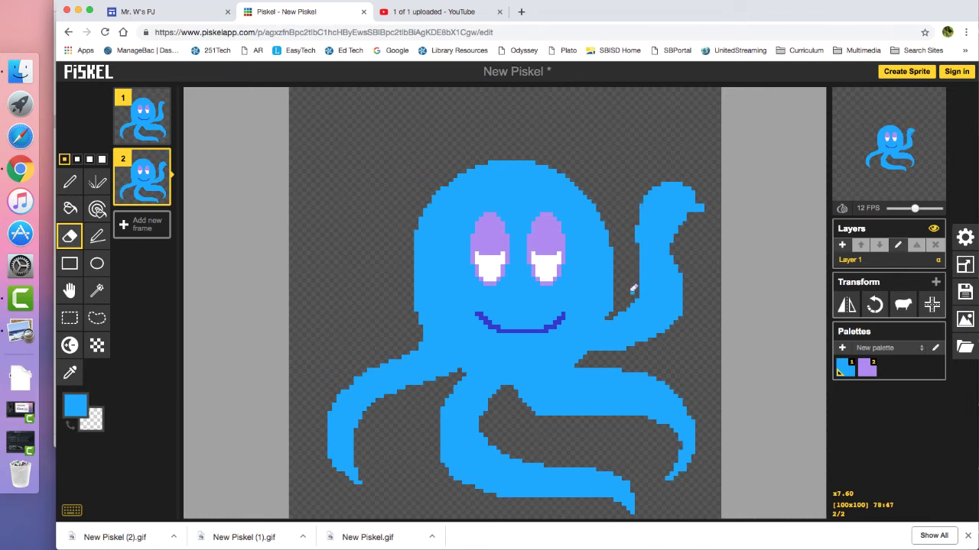
mouse_move(644, 264)
left_mouse_down()
mouse_move(636, 229)
mouse_move(639, 270)
mouse_move(614, 311)
mouse_move(637, 299)
mouse_move(646, 258)
mouse_move(638, 241)
left_mouse_up()
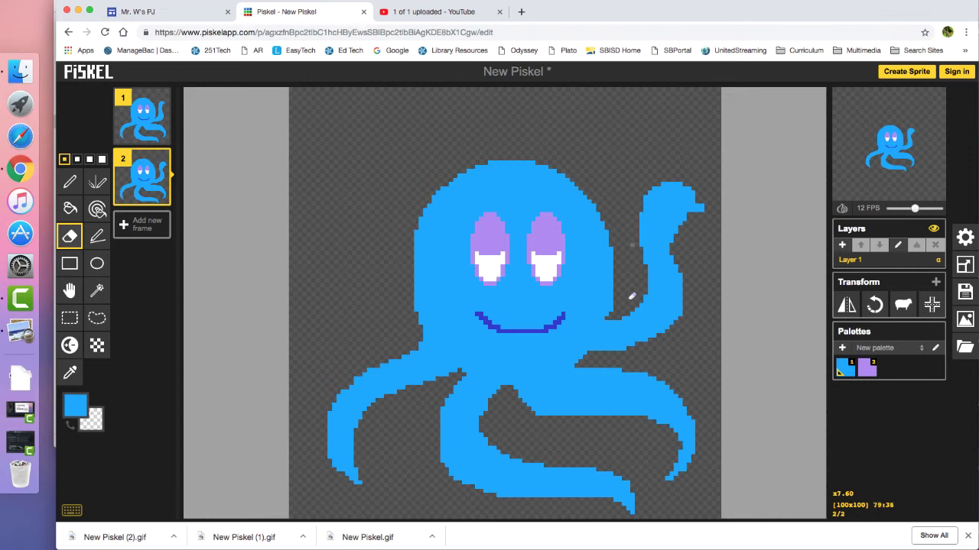
left_click_drag(591, 347, 639, 344)
left_click_drag(628, 310, 637, 307)
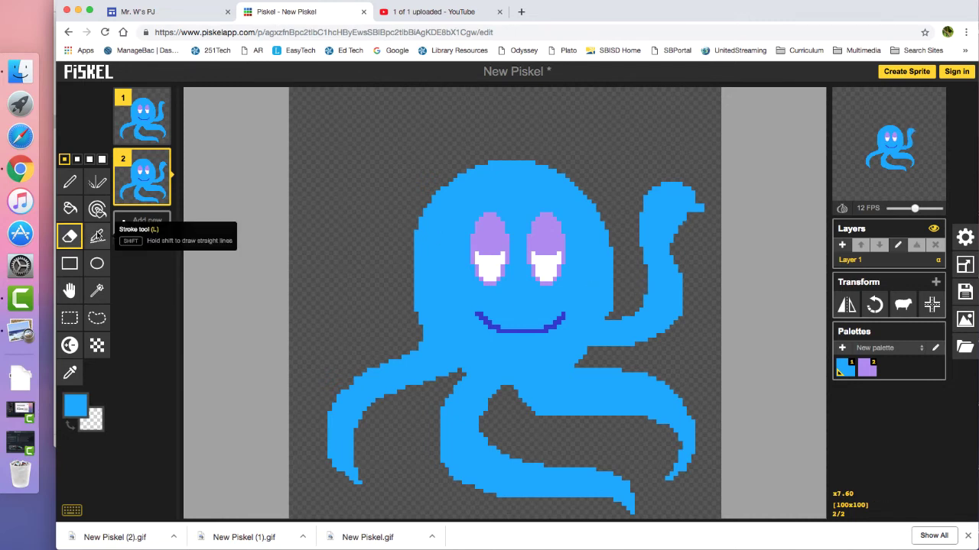
Smooth the inner curve where the raised tentacle meets the body in blue, and duplicate the second frame
left_click(97, 237)
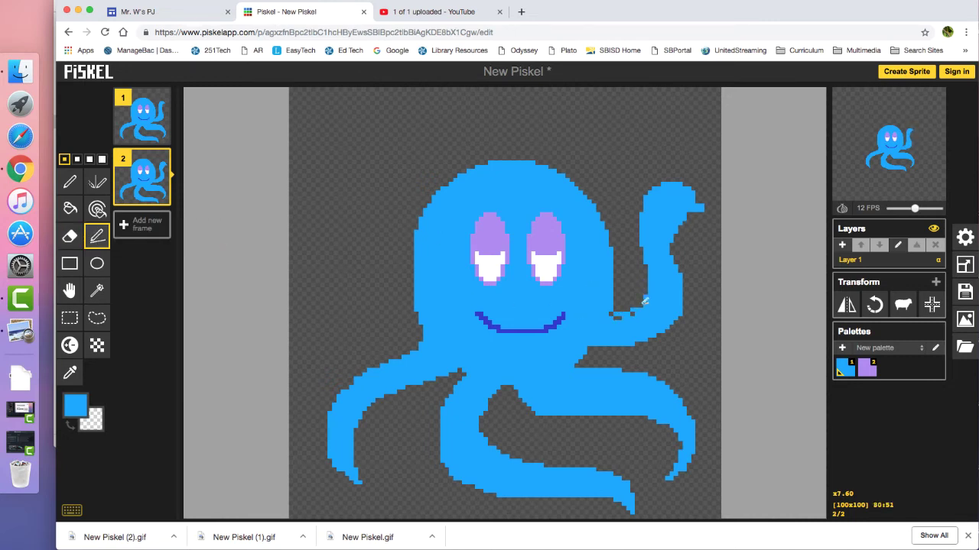
left_click(70, 181)
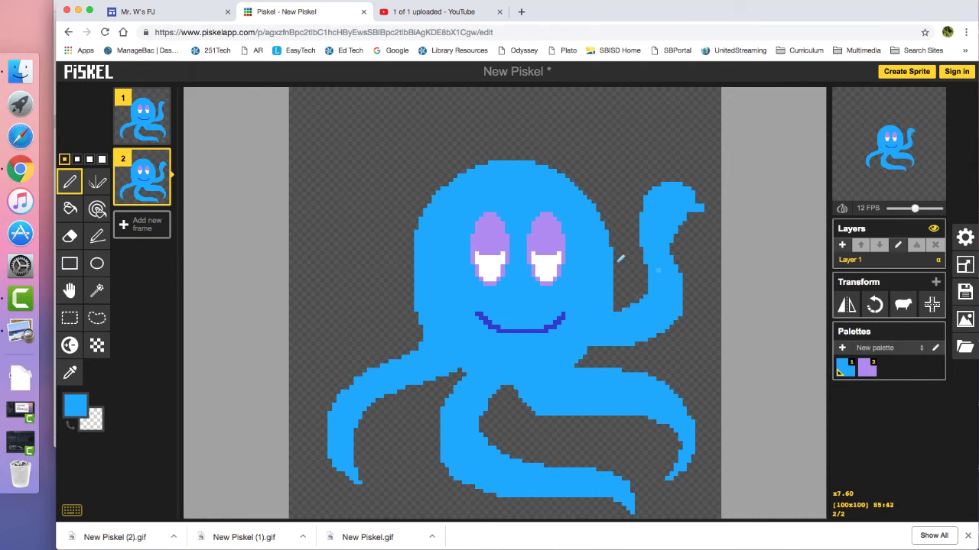
left_click(160, 197)
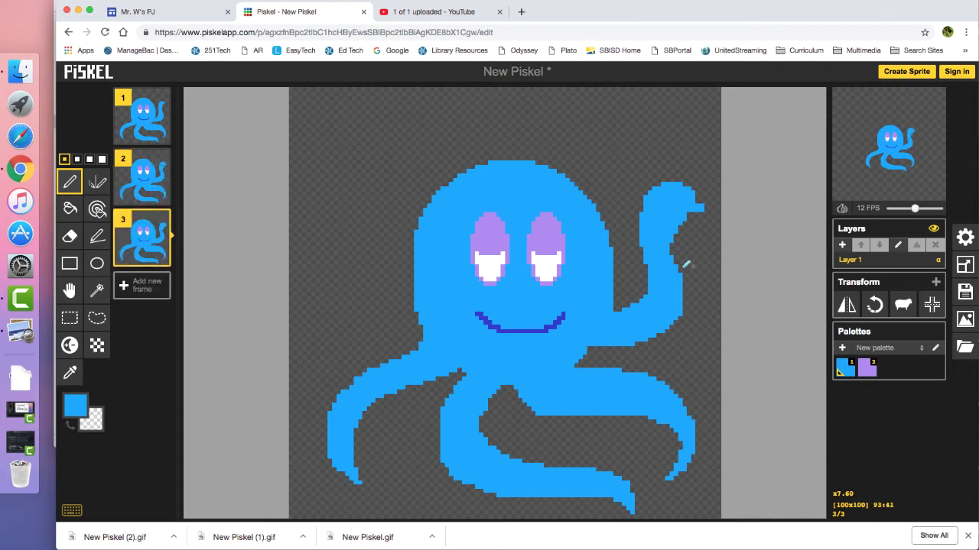
In the third frame, fill out the raised tentacle's outer edge in blue and erase a strip along its inner edge
mouse_move(688, 285)
left_mouse_down()
mouse_move(701, 210)
mouse_move(675, 252)
mouse_move(688, 209)
mouse_move(673, 265)
mouse_move(675, 236)
mouse_move(675, 246)
mouse_move(685, 229)
mouse_move(676, 269)
mouse_move(685, 245)
left_mouse_up()
left_click(70, 237)
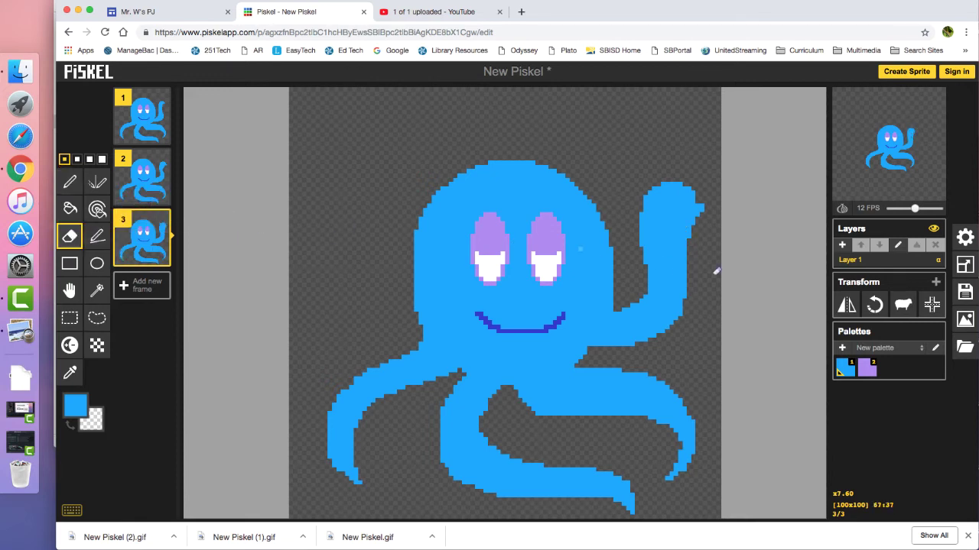
mouse_move(649, 266)
left_mouse_down()
mouse_move(646, 190)
mouse_move(659, 178)
mouse_move(645, 219)
mouse_move(646, 273)
mouse_move(646, 261)
mouse_move(658, 259)
mouse_move(635, 284)
left_mouse_up()
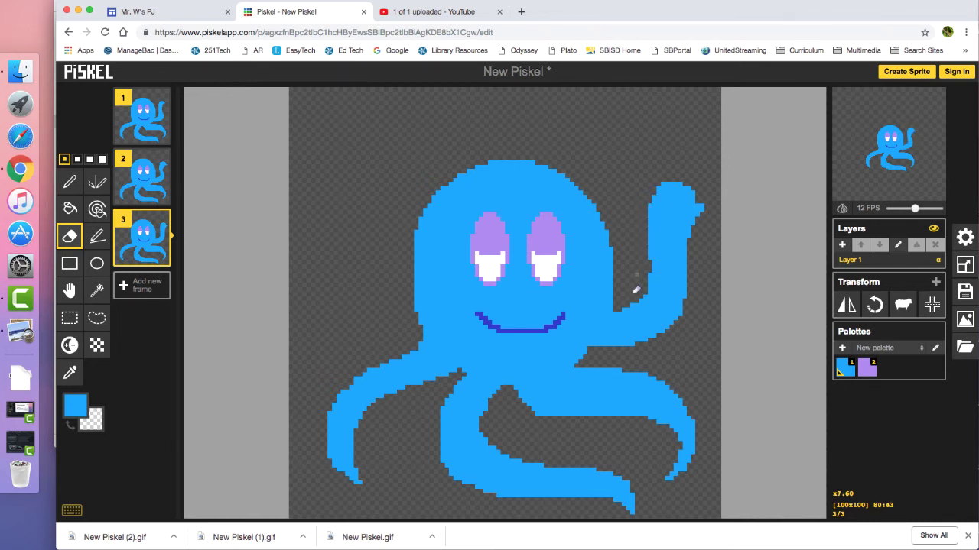
Delete the first frame and duplicate the frame that takes its place
left_click(70, 181)
left_click(145, 175)
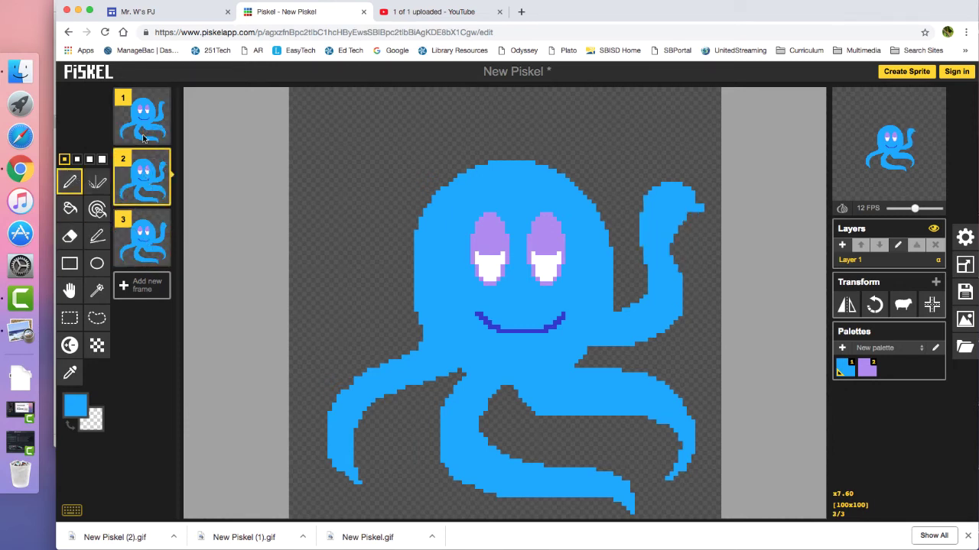
left_click(149, 111)
left_click(161, 98)
left_click(149, 179)
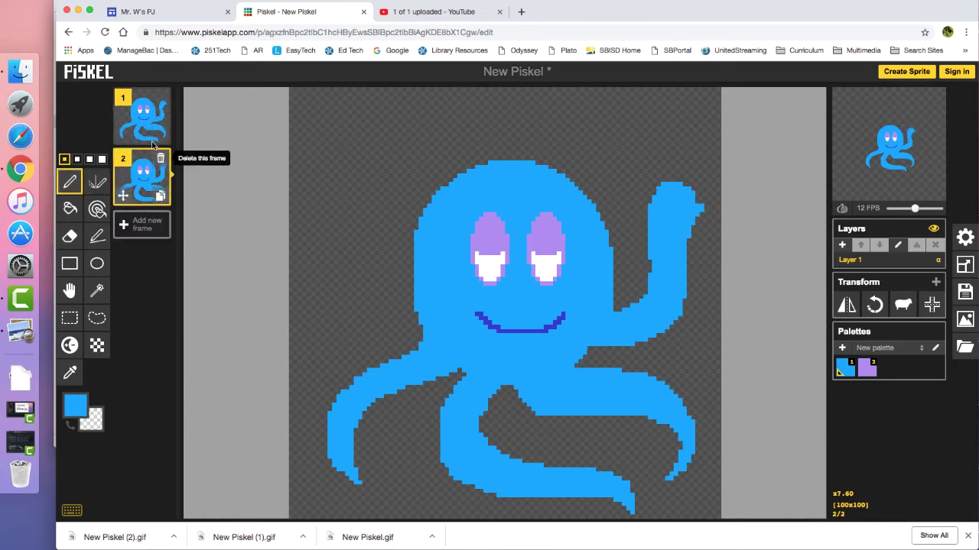
left_click(157, 131)
left_click(160, 136)
left_click(150, 240)
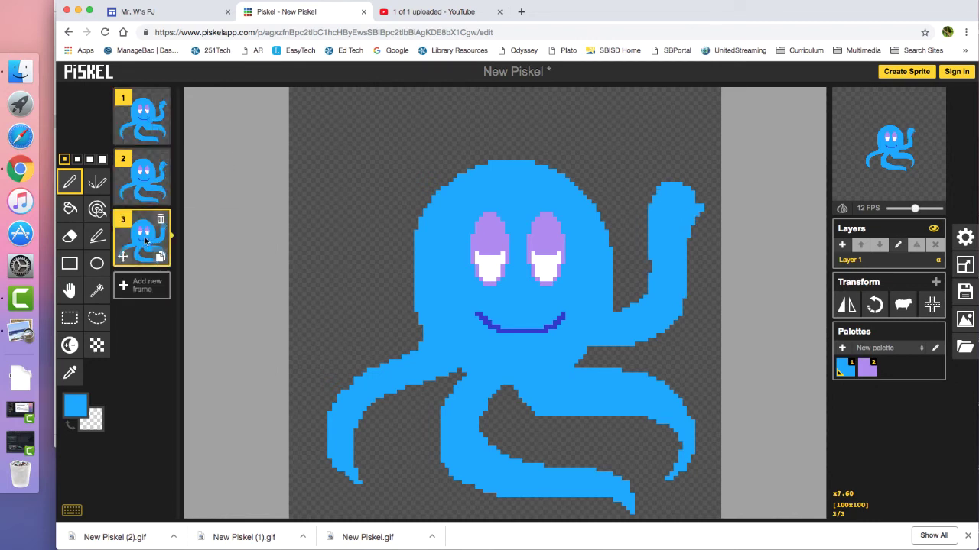
In the first frame, widen the raised tentacle's inner edge toward the head in blue and erase its outer curve and hooked tip
left_click(149, 139)
mouse_move(150, 130)
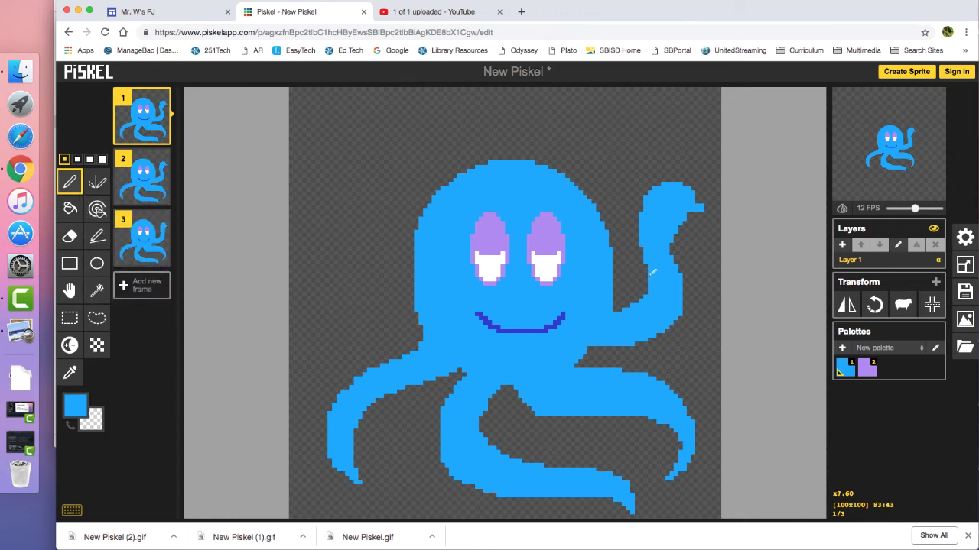
mouse_move(646, 255)
left_mouse_down()
mouse_move(643, 201)
mouse_move(633, 232)
left_mouse_up()
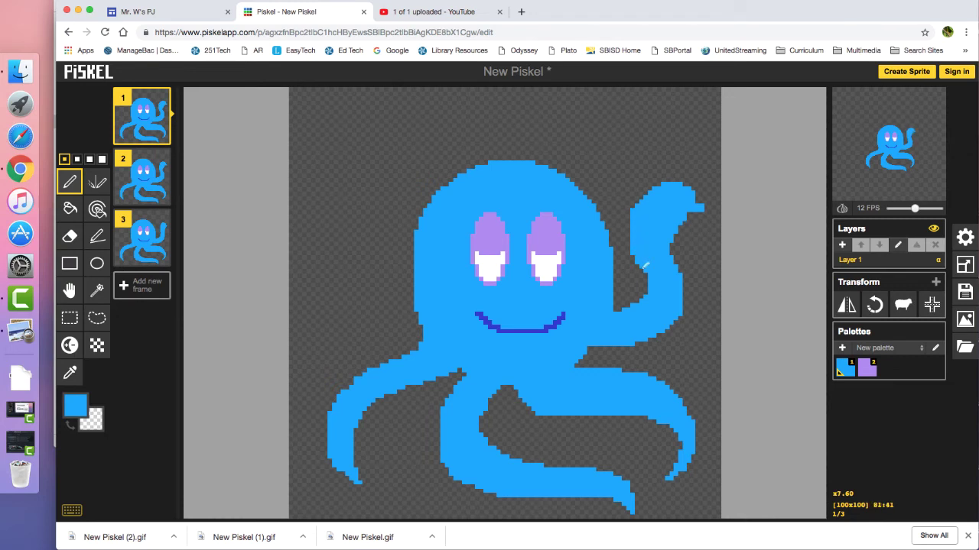
left_click(70, 236)
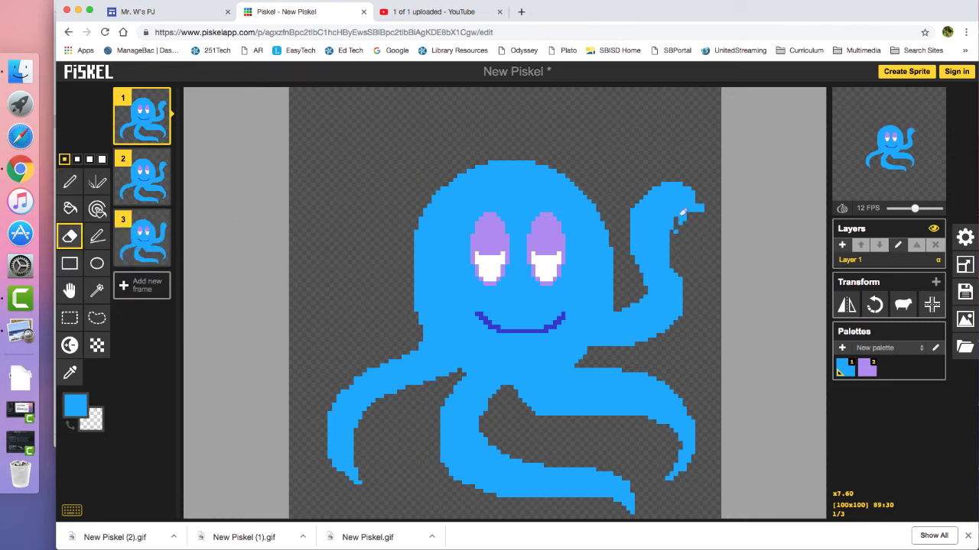
mouse_move(679, 216)
left_mouse_down()
mouse_move(694, 197)
mouse_move(681, 225)
mouse_move(705, 199)
left_mouse_up()
Duplicate the third frame and, in the copy, widen the raised tentacle's outer edge in blue and erase its inner edge
left_click(69, 181)
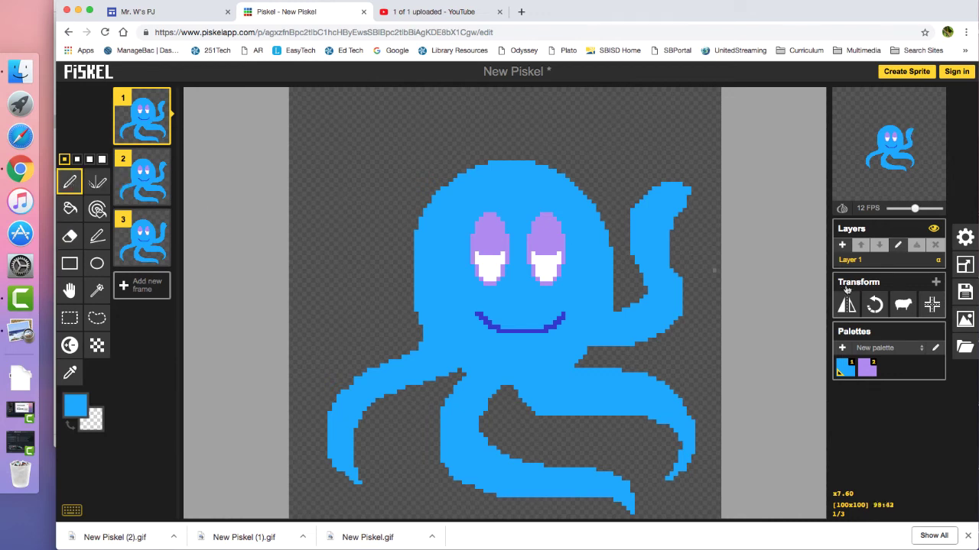
left_click(157, 252)
left_click(159, 256)
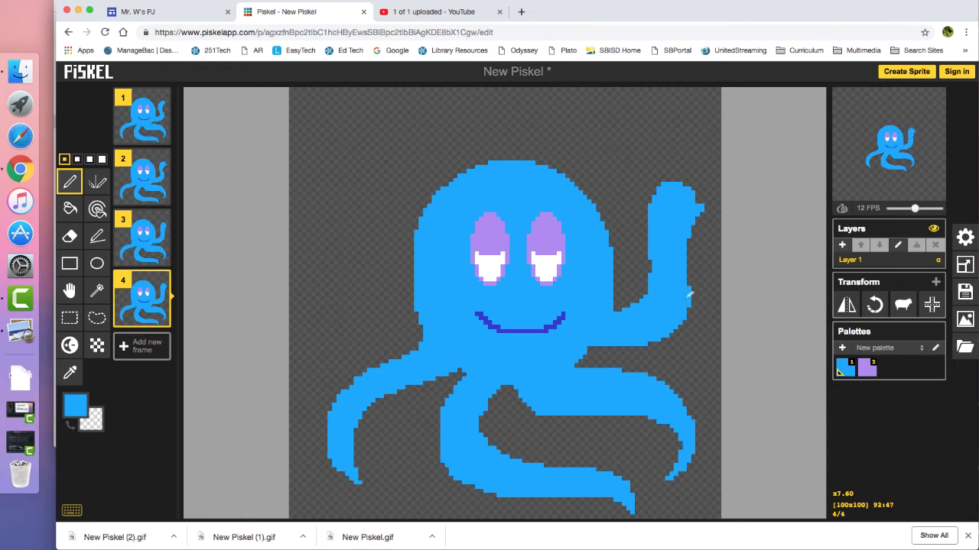
mouse_move(692, 298)
left_mouse_down()
mouse_move(702, 218)
mouse_move(689, 255)
mouse_move(697, 226)
left_mouse_up()
left_click_drag(688, 289, 693, 273)
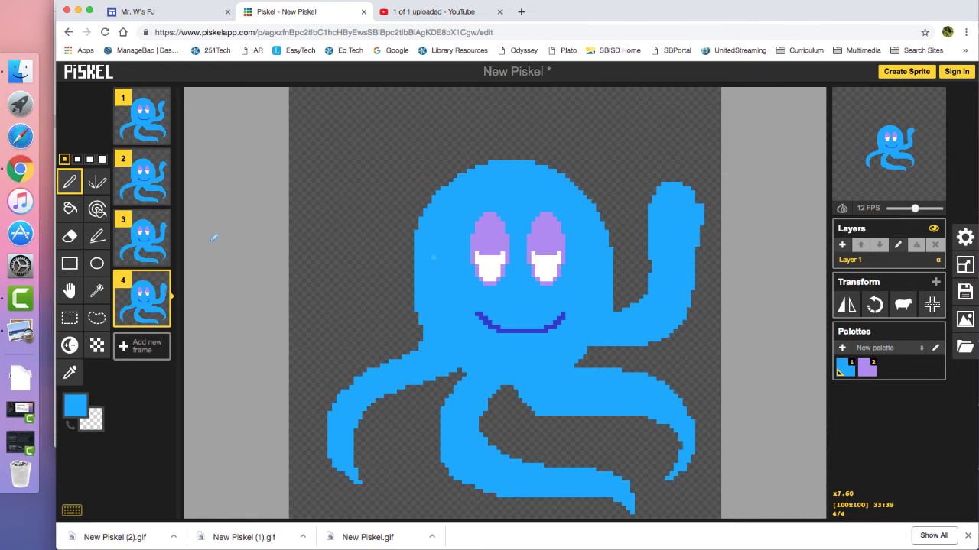
left_click(69, 236)
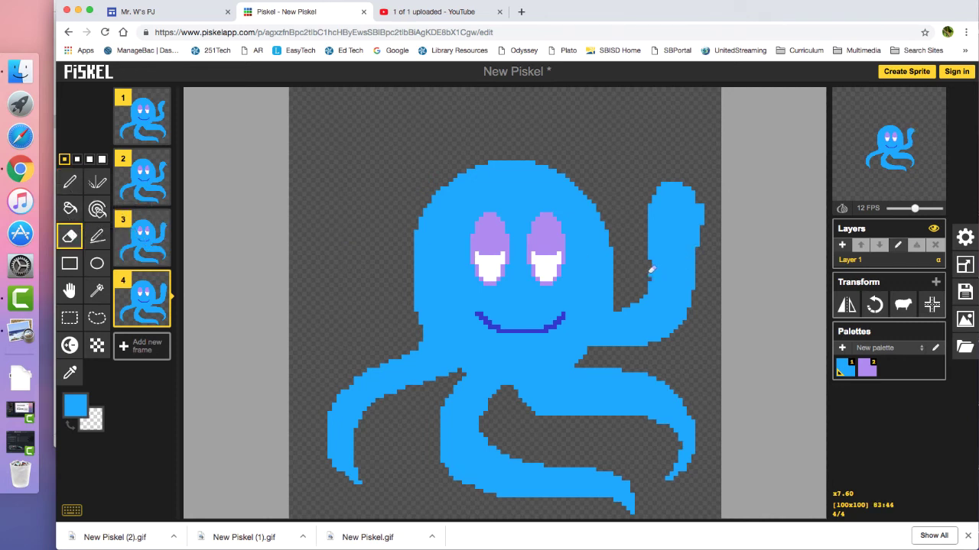
mouse_move(656, 255)
left_mouse_down()
mouse_move(655, 188)
mouse_move(659, 182)
mouse_move(649, 248)
mouse_move(673, 178)
mouse_move(655, 199)
mouse_move(656, 210)
mouse_move(670, 182)
left_mouse_up()
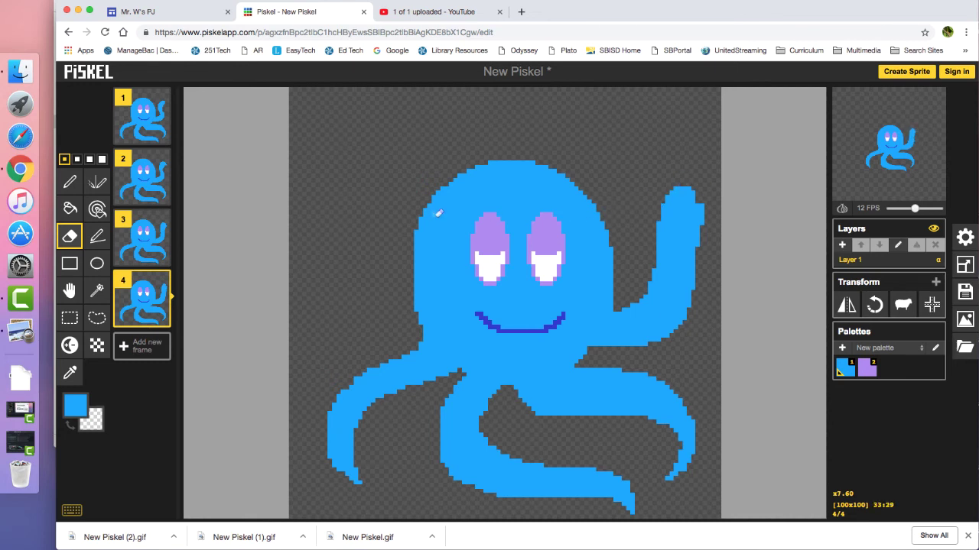
Duplicate the first frame and, in the original, redraw the raised tentacle's end upright and closer to the head, erasing the old tip
left_click(153, 135)
left_click(160, 135)
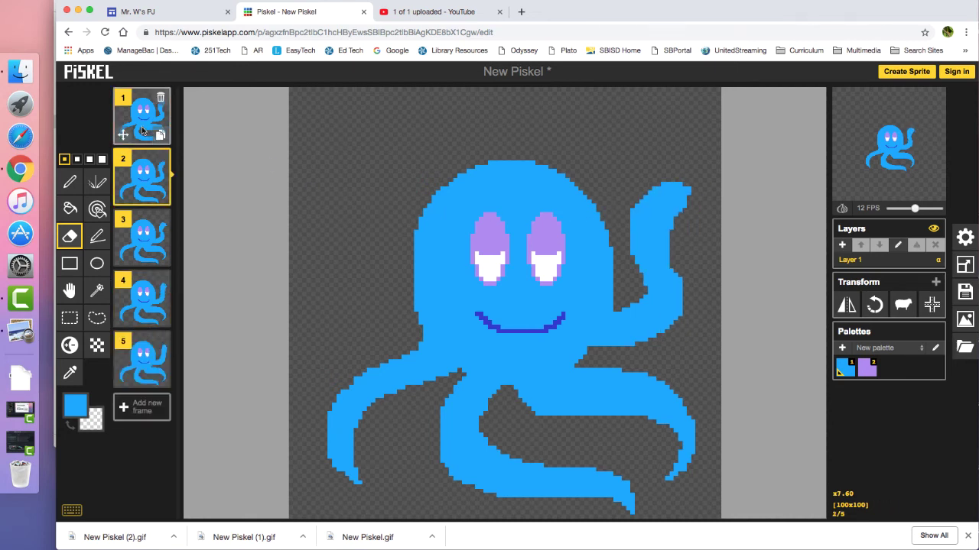
left_click(144, 122)
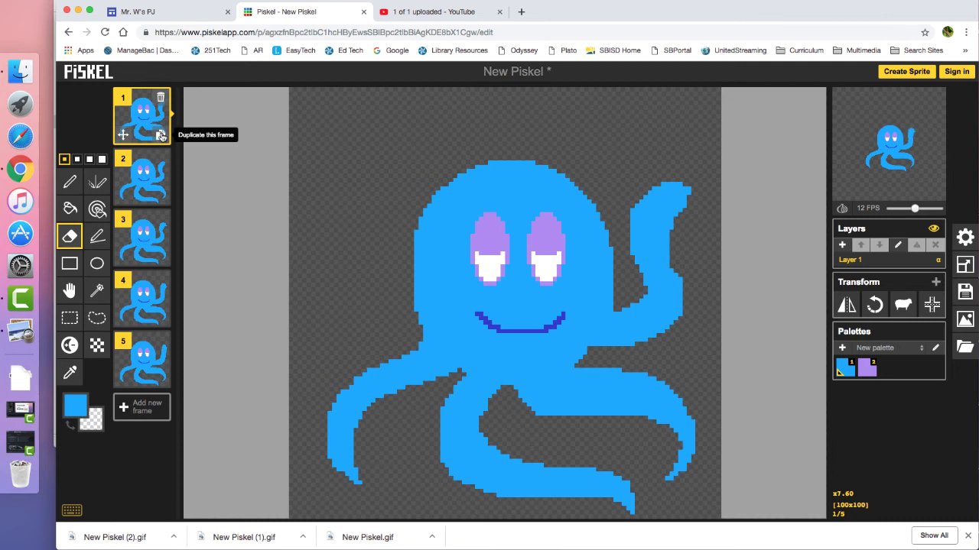
left_click(70, 181)
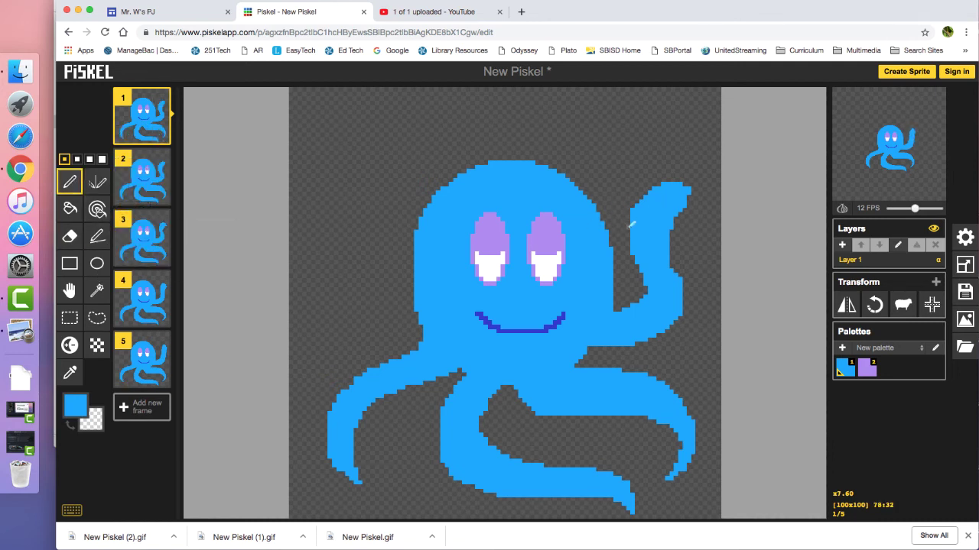
mouse_move(631, 224)
left_mouse_down()
mouse_move(637, 180)
mouse_move(663, 182)
mouse_move(639, 186)
mouse_move(632, 202)
mouse_move(655, 179)
mouse_move(632, 208)
mouse_move(657, 179)
mouse_move(645, 195)
mouse_move(646, 180)
mouse_move(637, 182)
mouse_move(674, 176)
mouse_move(675, 229)
mouse_move(670, 181)
mouse_move(683, 219)
mouse_move(676, 184)
mouse_move(691, 177)
mouse_move(693, 205)
left_mouse_up()
left_click(69, 235)
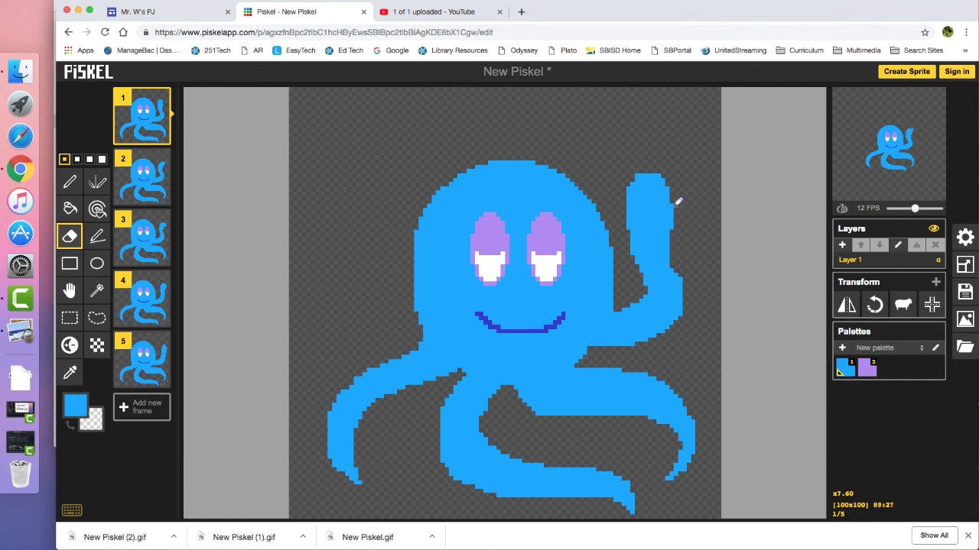
Round out the outer bend of the first frame's raised tentacle in blue with the Pen tool
left_click(70, 181)
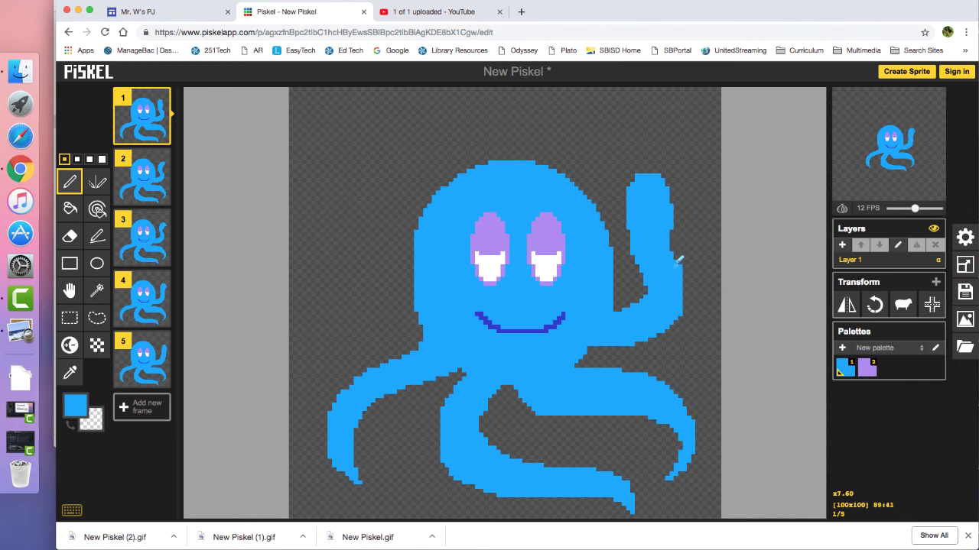
left_click_drag(679, 260, 672, 231)
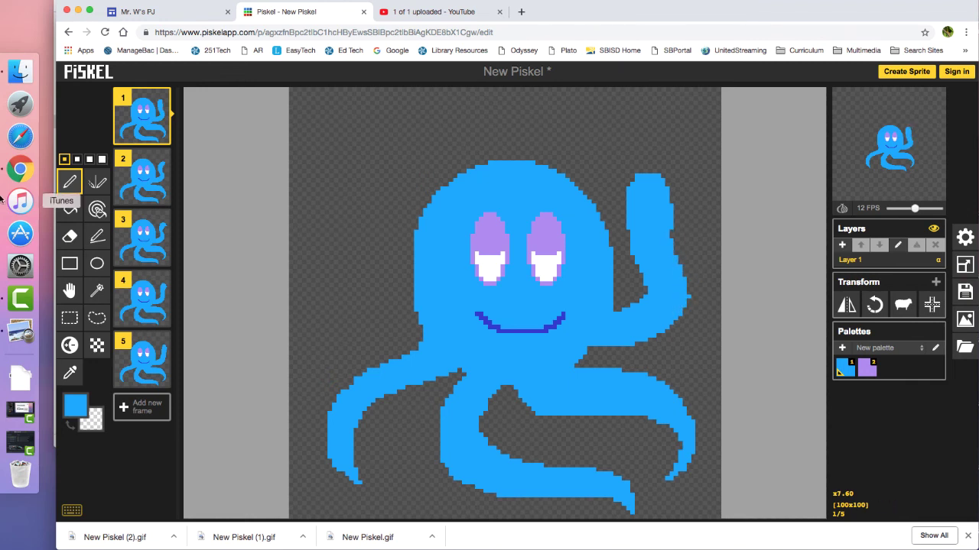
left_click(70, 237)
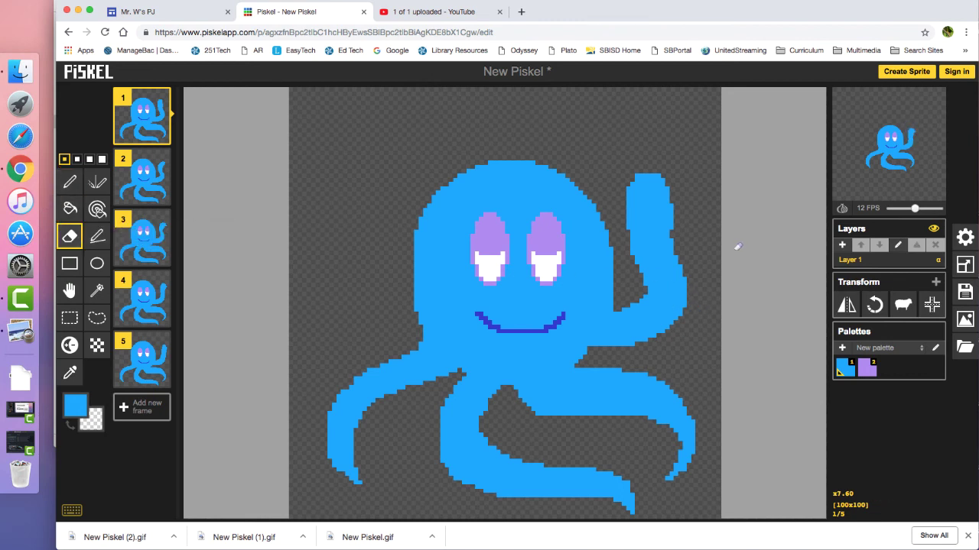
Export the sprite as an animated GIF and download it
left_click(964, 319)
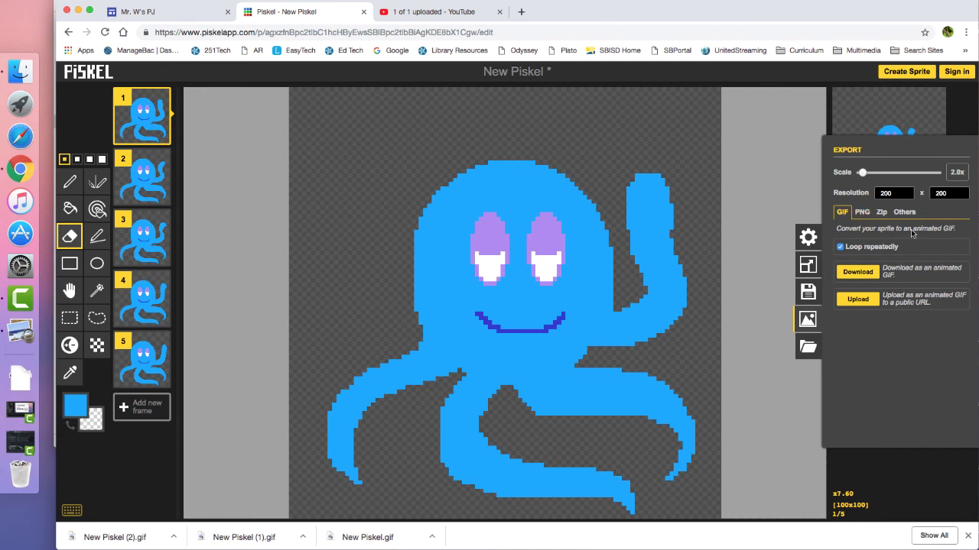
left_click(857, 273)
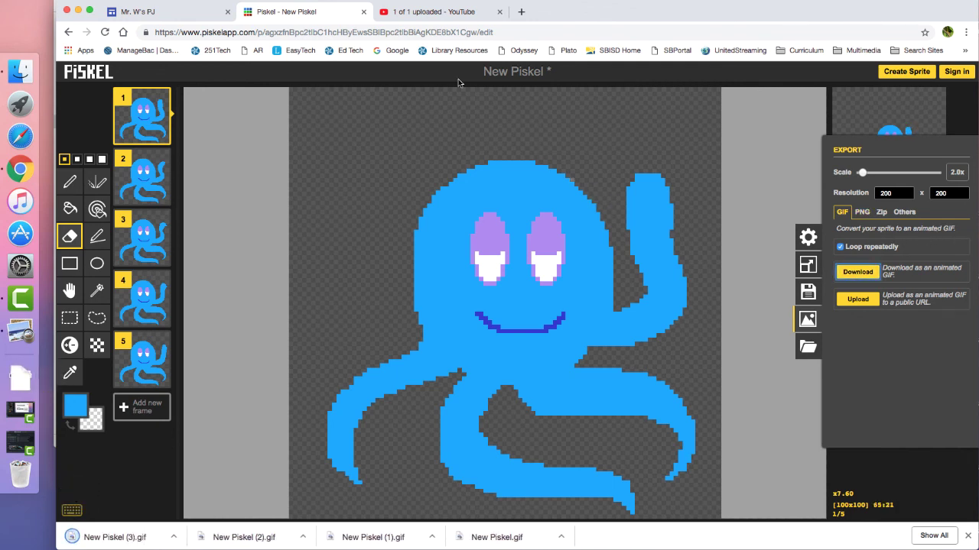
Switch to the Google Sites page and insert New Piskel (3).gif from the Downloads folder as an image
left_click(162, 16)
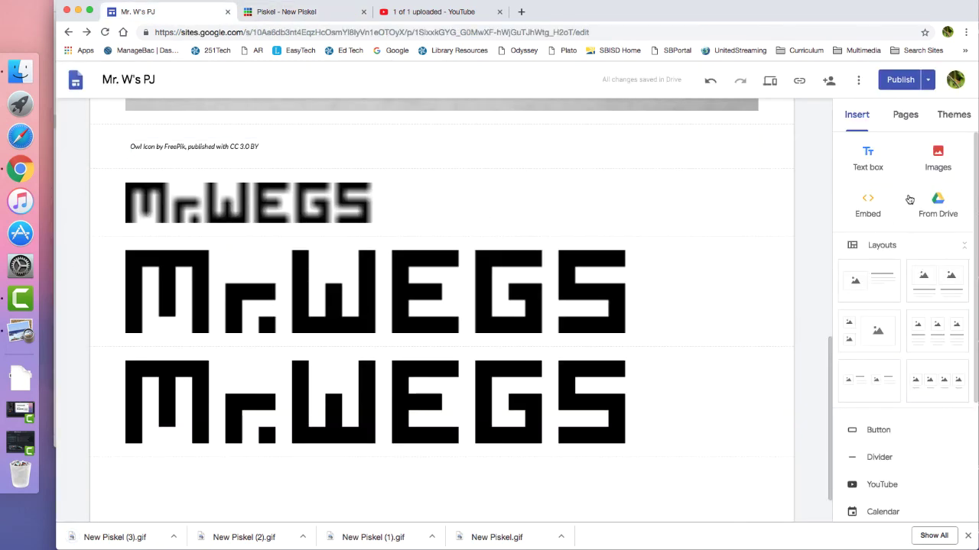
left_click(934, 157)
left_click(922, 196)
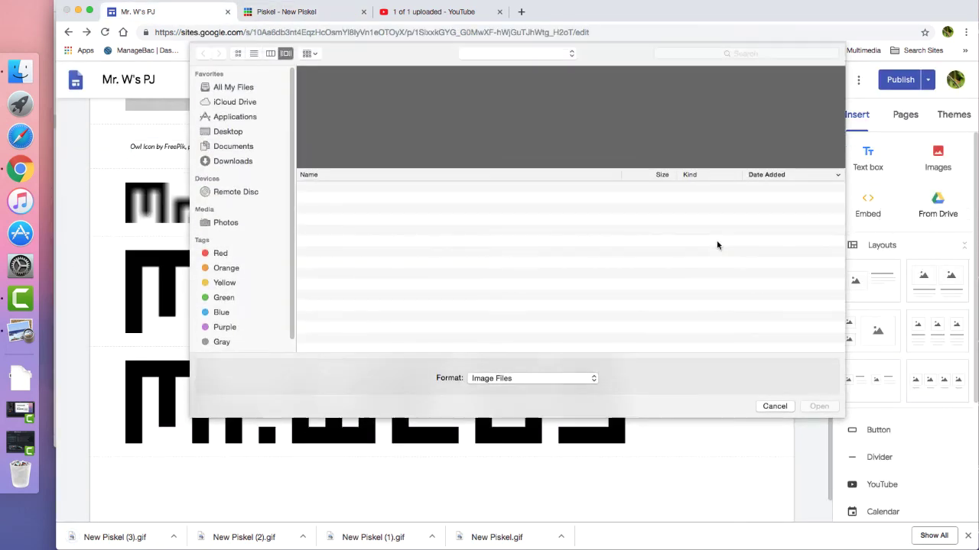
left_click(233, 162)
left_click(348, 188)
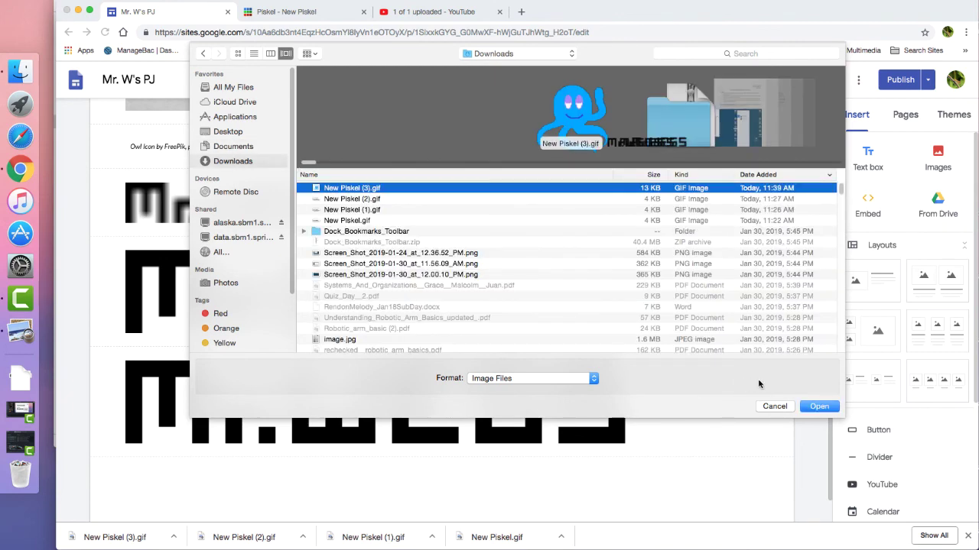
left_click(818, 407)
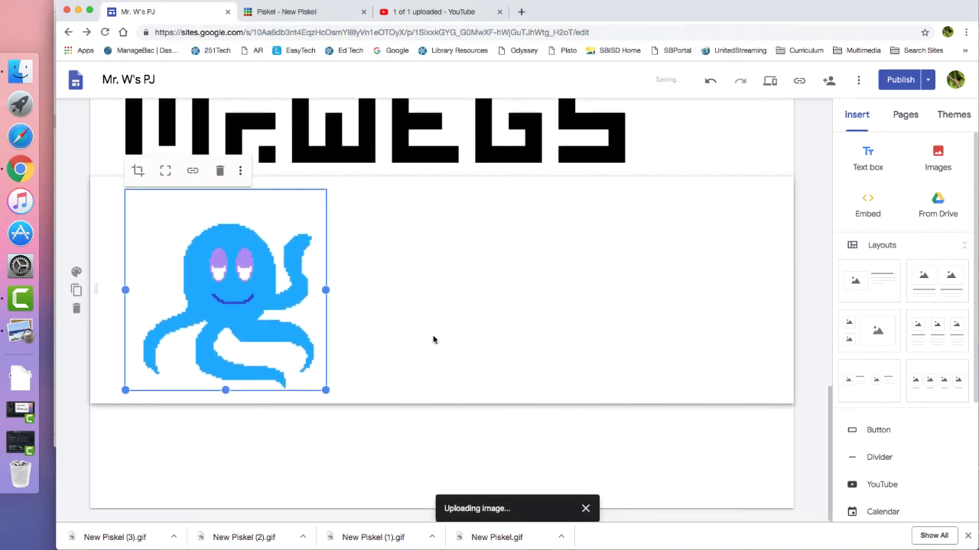
scroll(266, 311, "up", 5)
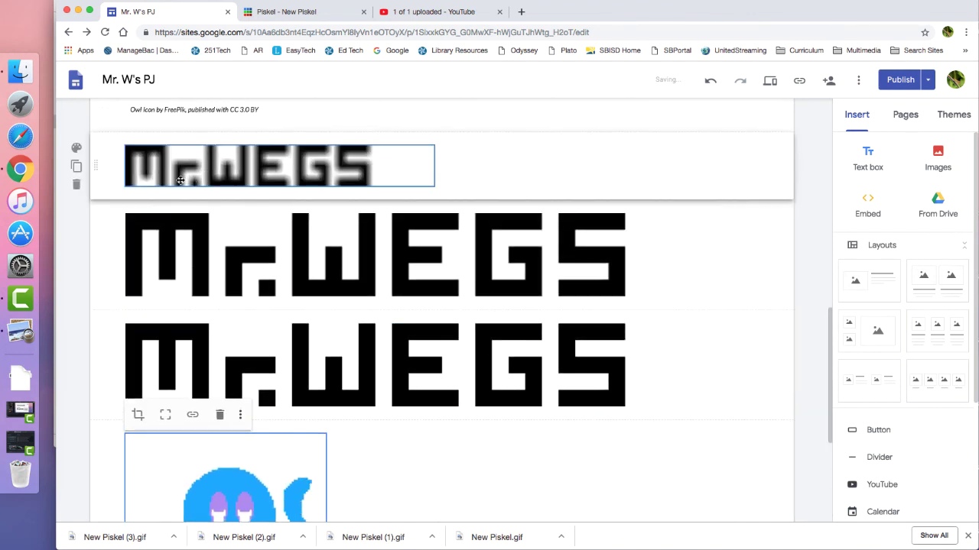
scroll(286, 273, "down", 3)
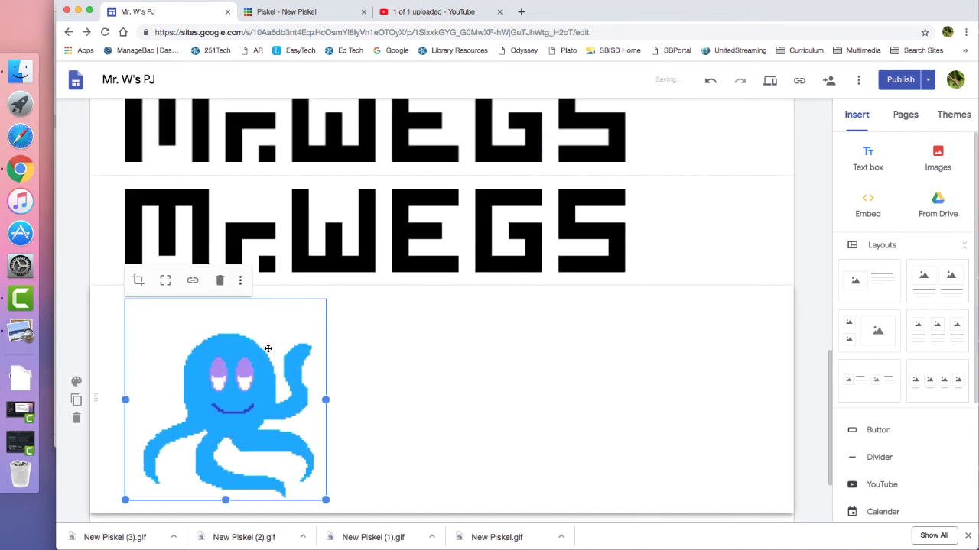
Switch back to Piskel and open the canvas resize settings
left_click(302, 11)
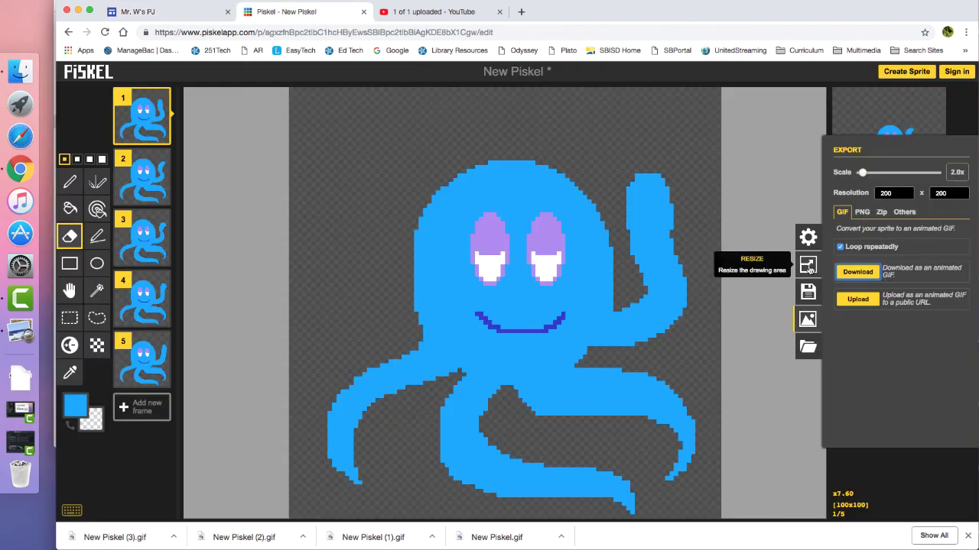
left_click(807, 265)
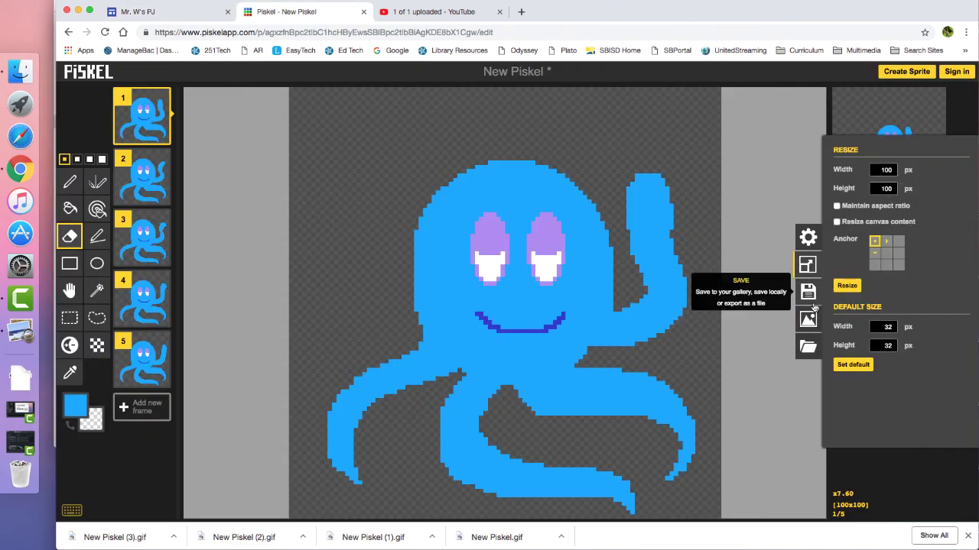